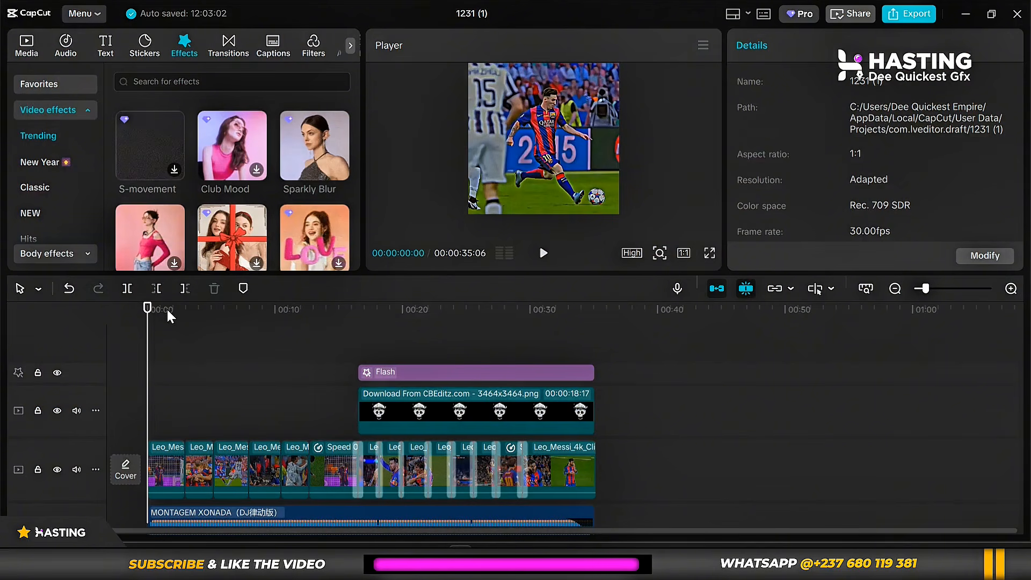
Scrub through the timeline to review the football edit's clips, overlay and effects.
drag(167, 310, 457, 316)
scroll(199, 333, down, 3)
scroll(202, 334, up, 2)
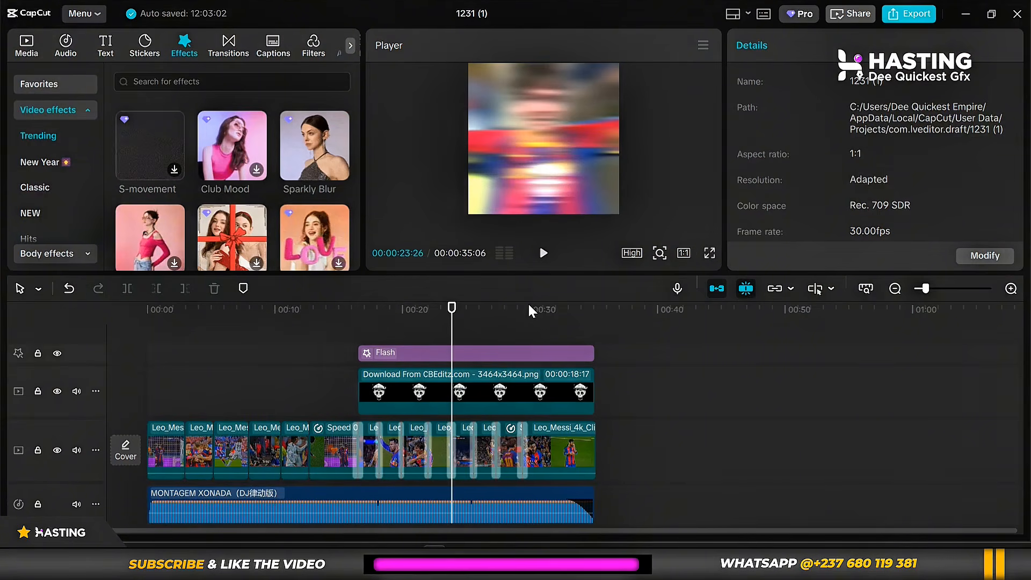
drag(529, 311, 199, 310)
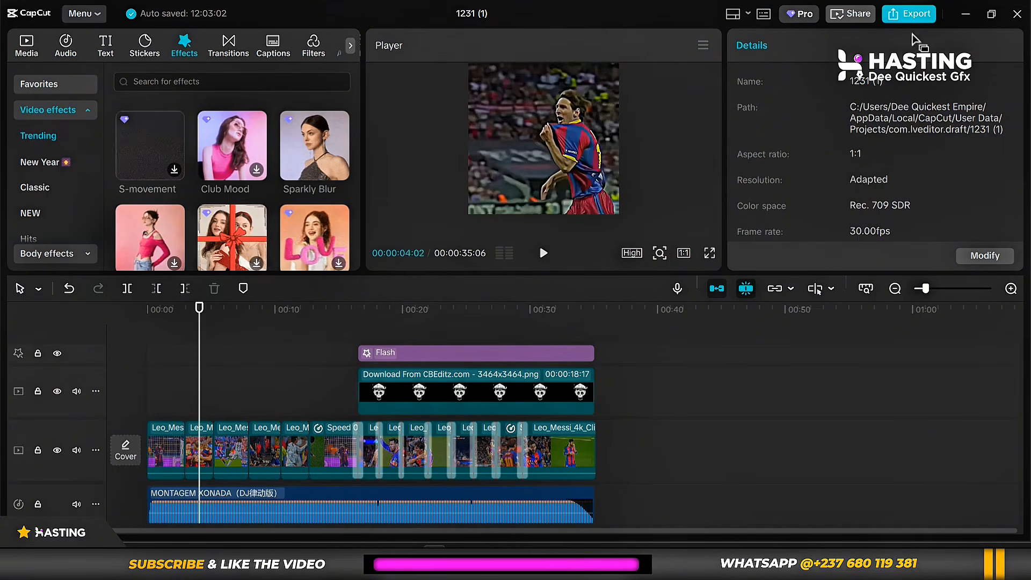
Try to export the project, review the listed Pro features and return to editing.
click(909, 15)
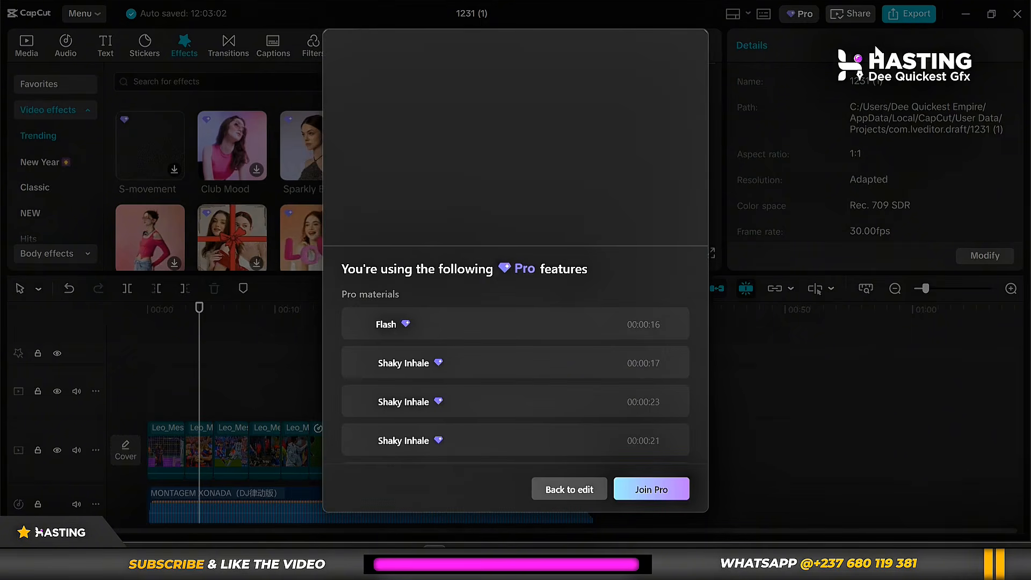
scroll(402, 338, down, 3)
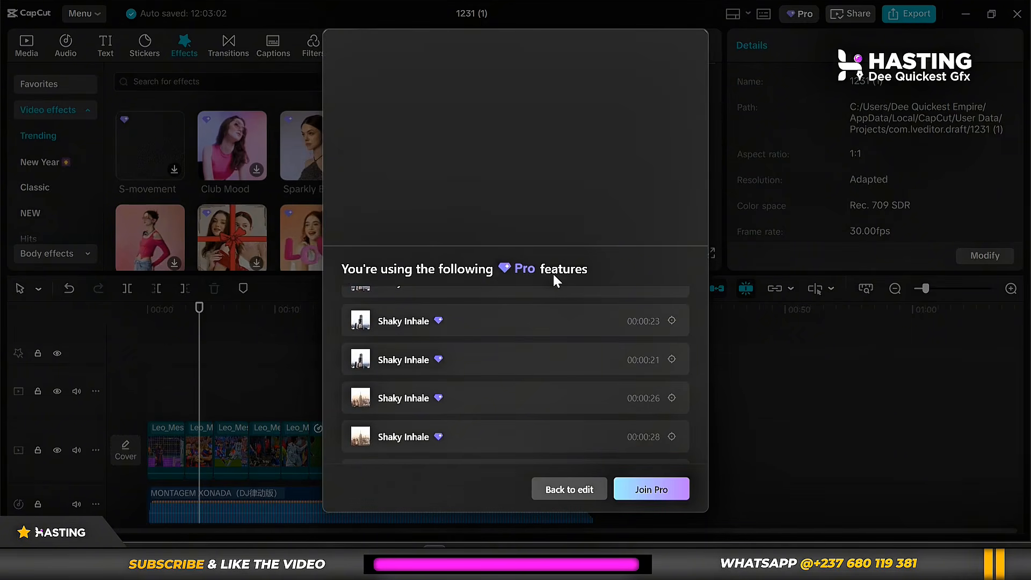
scroll(424, 368, up, 1)
scroll(561, 375, up, 1)
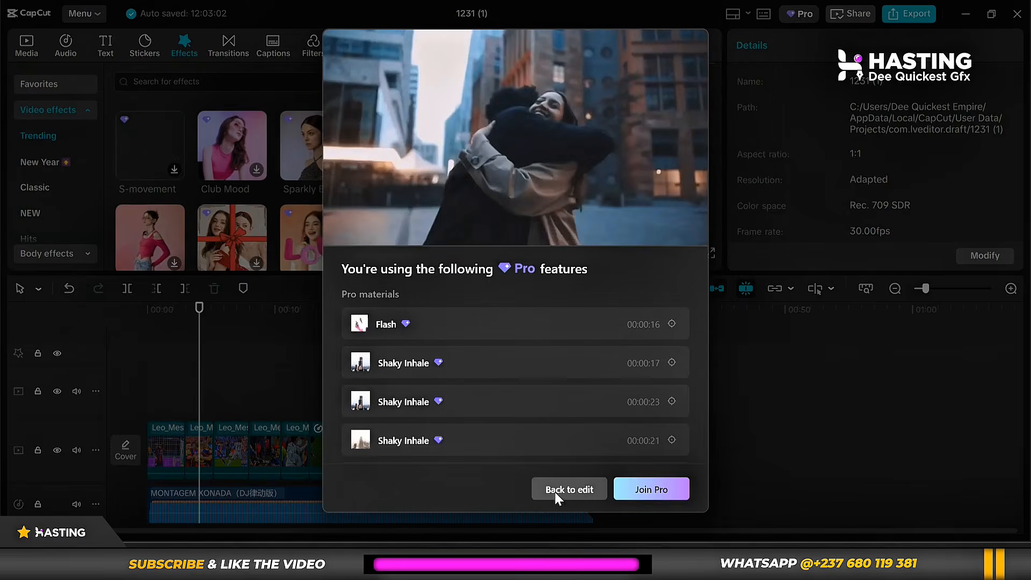
click(564, 484)
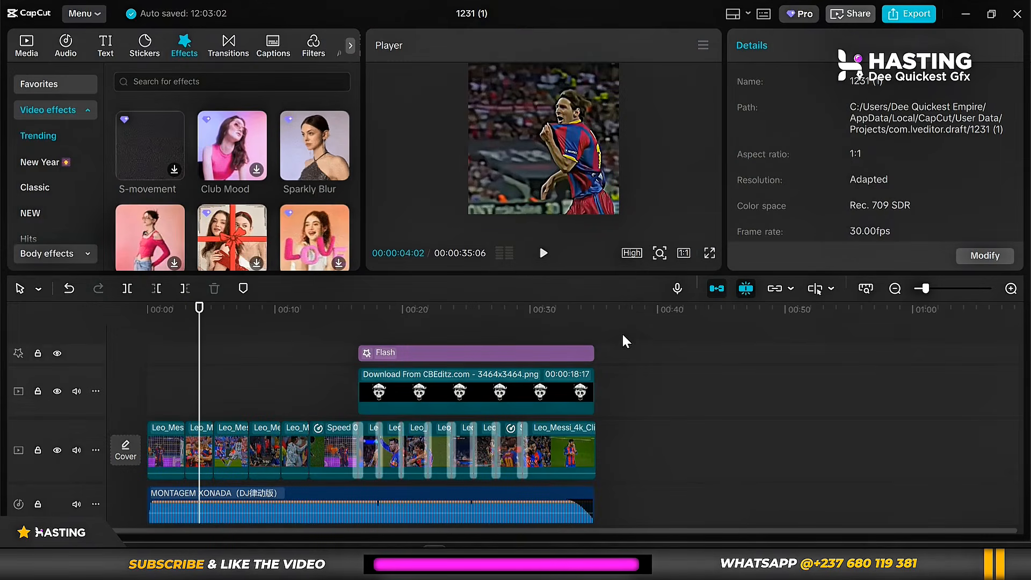
Combine all timeline clips, including the Flash effect, overlay and audio, into one compound clip.
drag(623, 336, 140, 526)
right_click(578, 410)
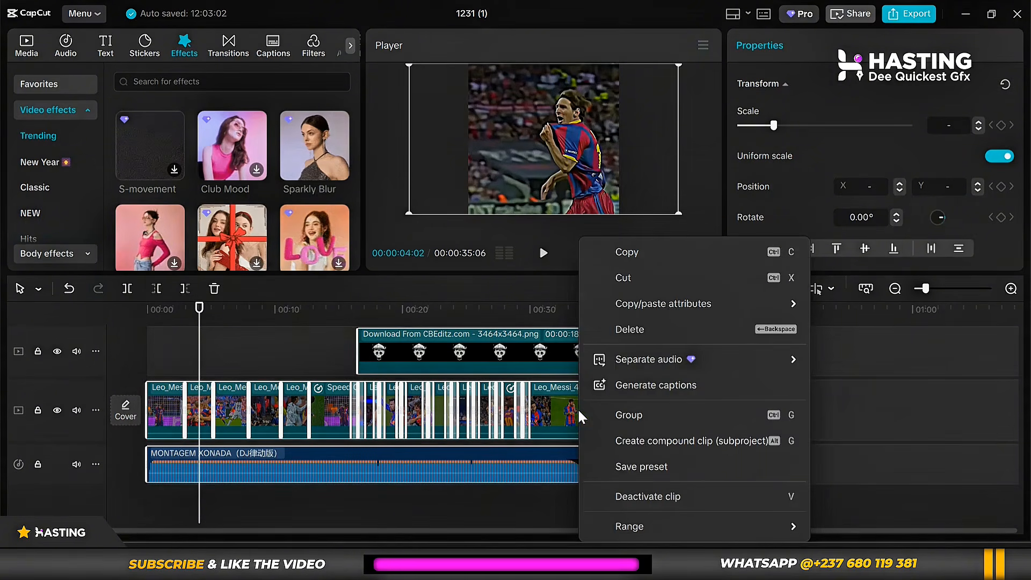
click(669, 442)
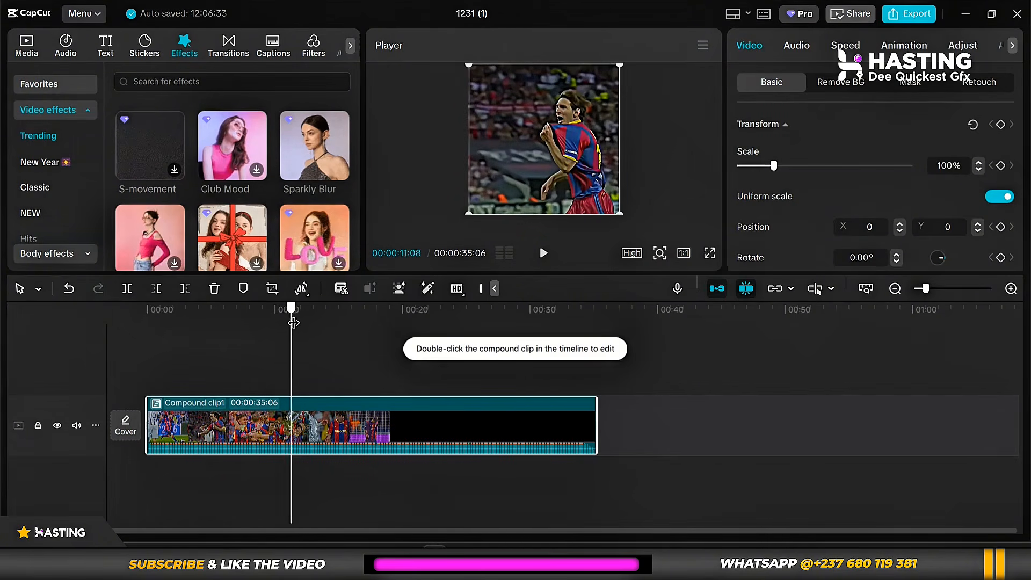
drag(293, 322, 538, 333)
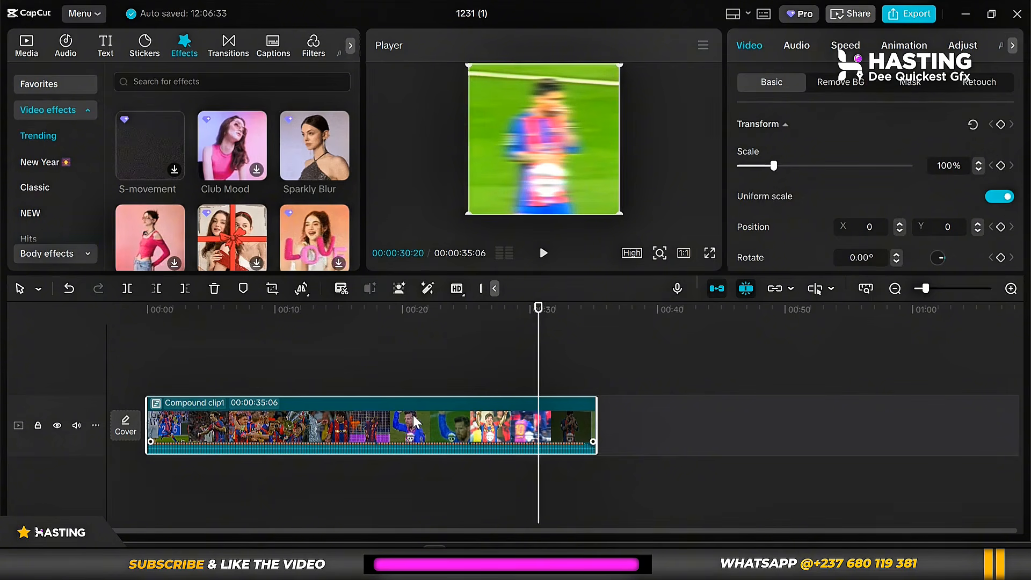
Pre-process the compound clip on the timeline.
right_click(368, 420)
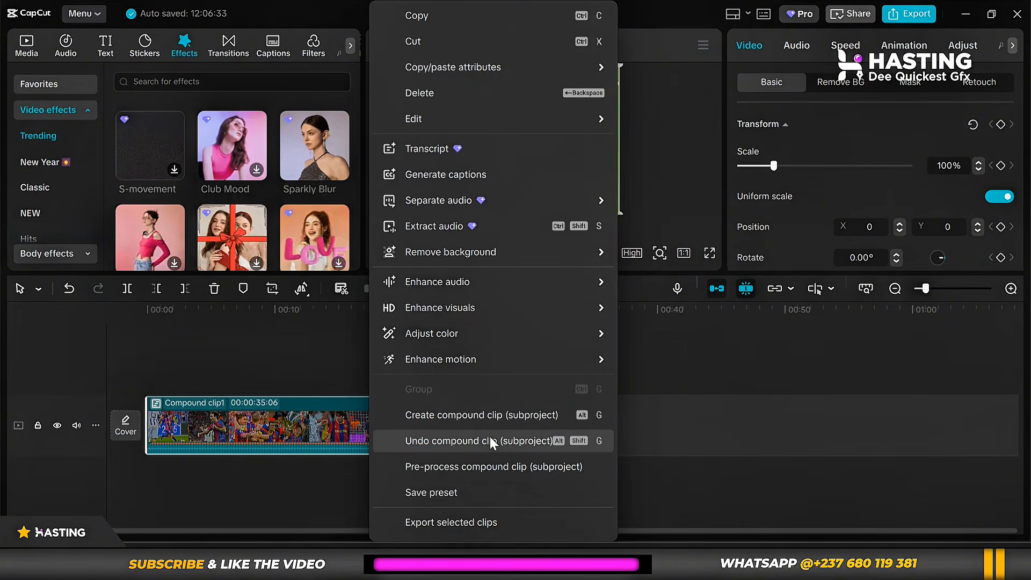
click(653, 279)
click(370, 325)
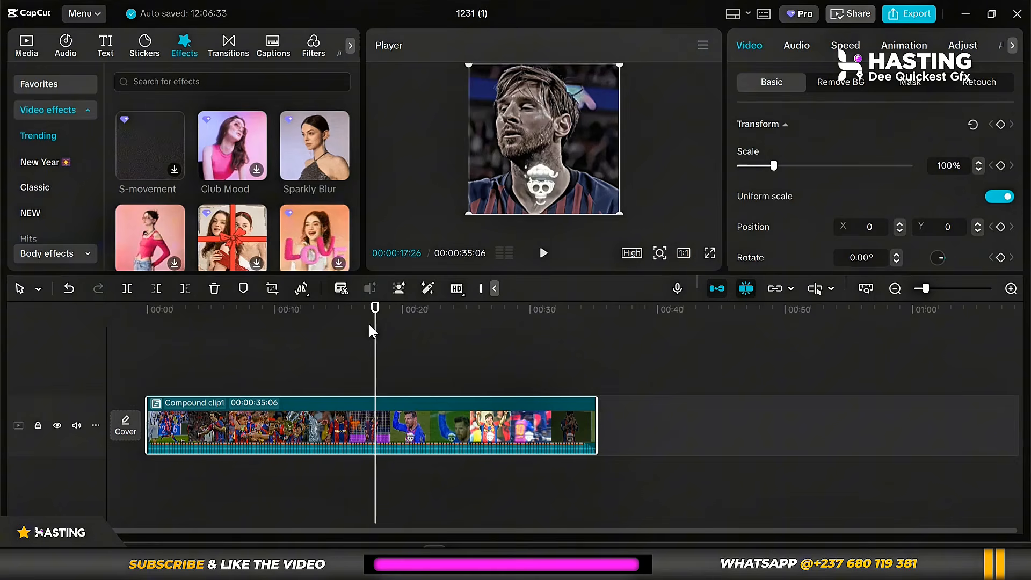
right_click(362, 401)
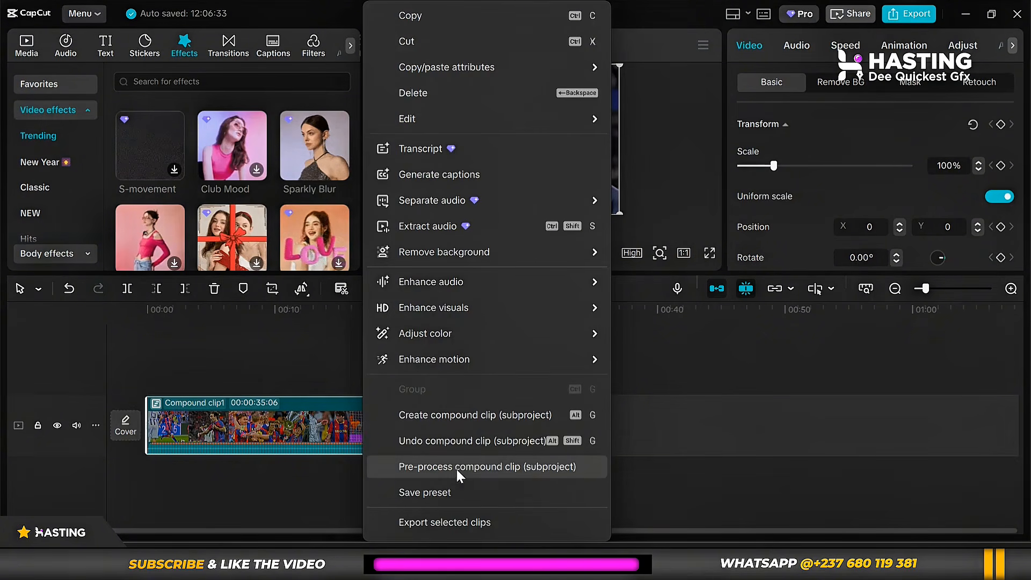
click(553, 467)
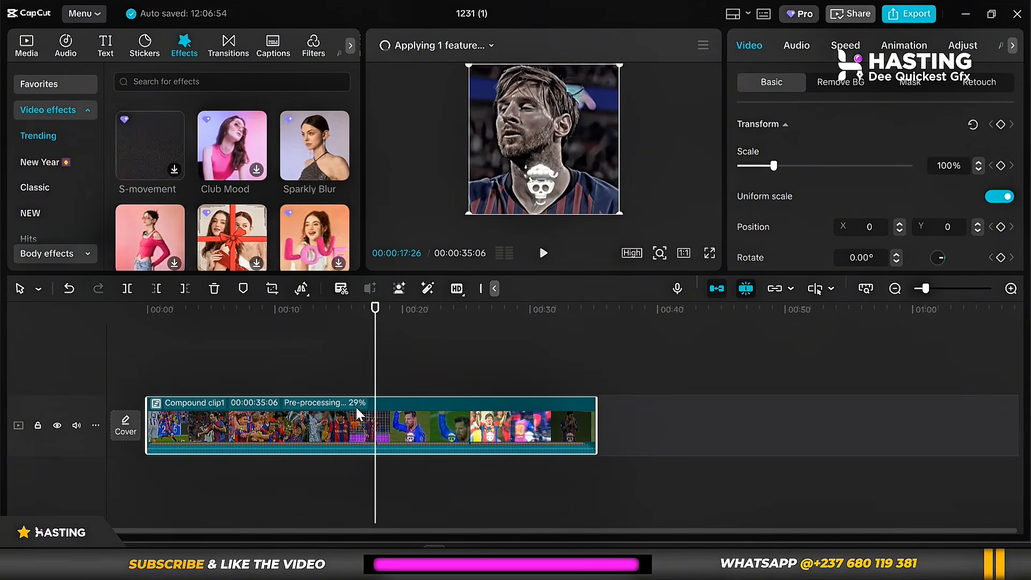
Check the compound clip's pre-processing progress and scrub through the processed clip.
click(488, 45)
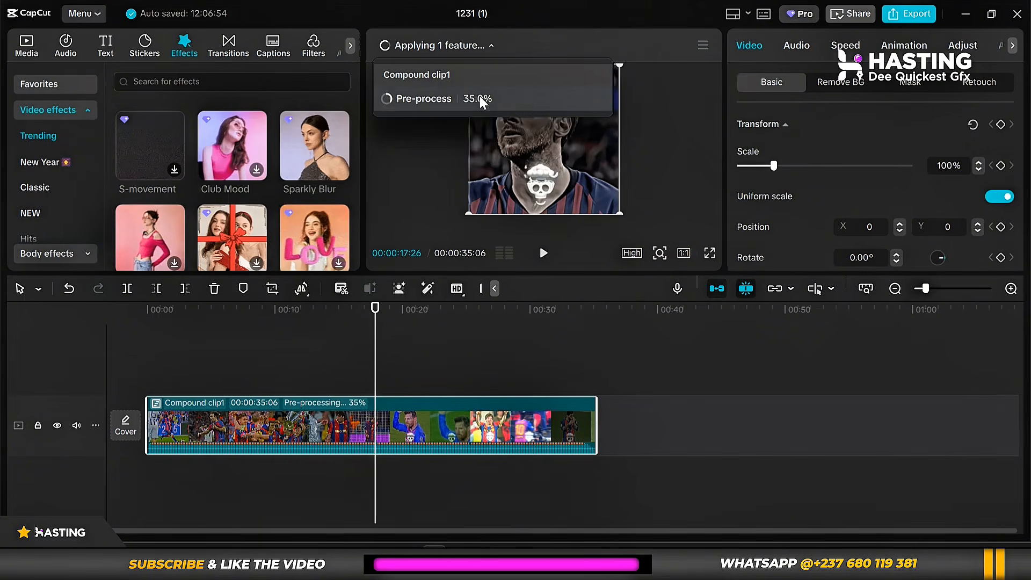
click(490, 44)
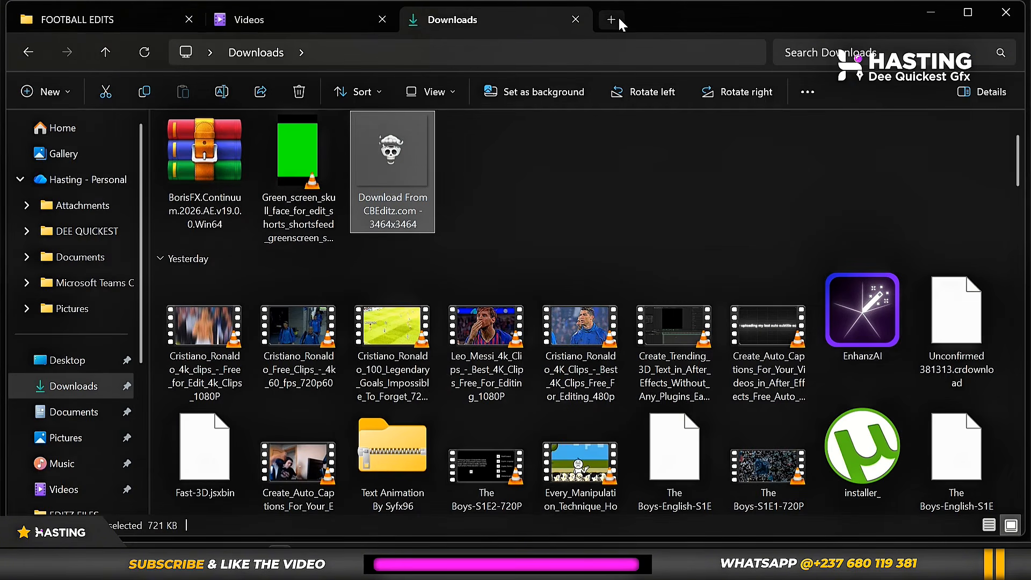
click(1005, 12)
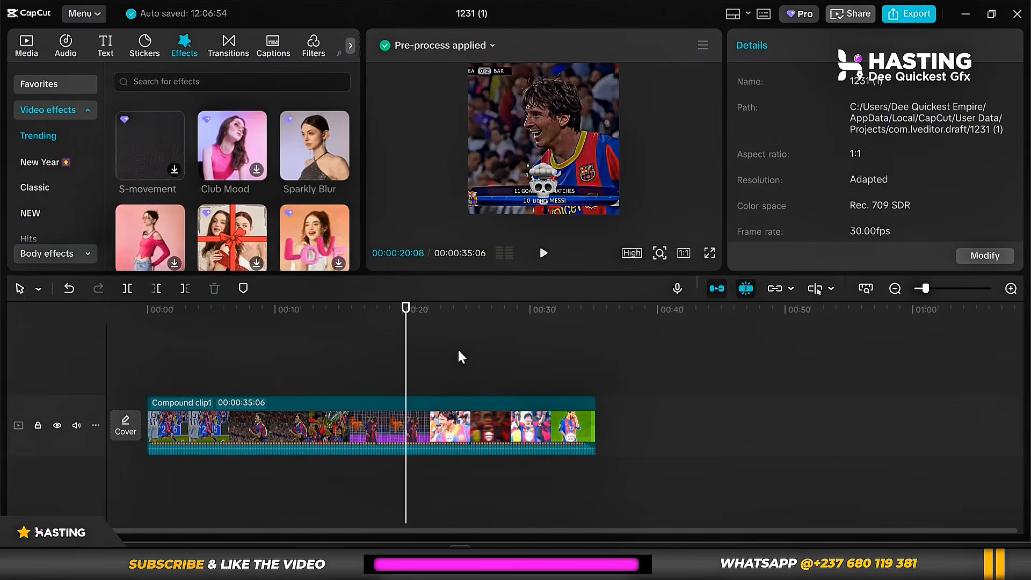
drag(430, 301, 499, 301)
Search Windows for capcut and open the Apps folder that its shortcut points to.
key(super+s)
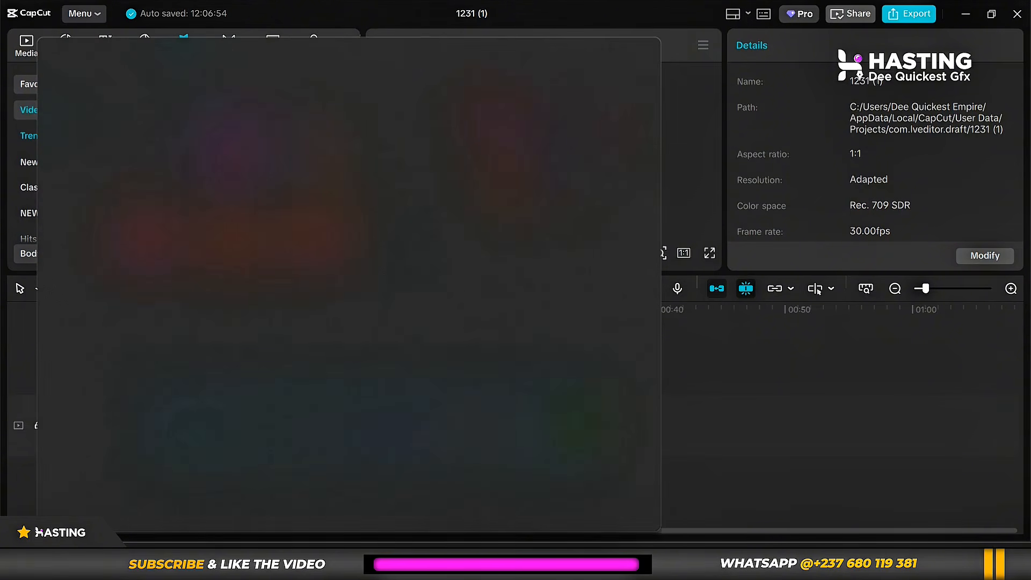
text(capcut)
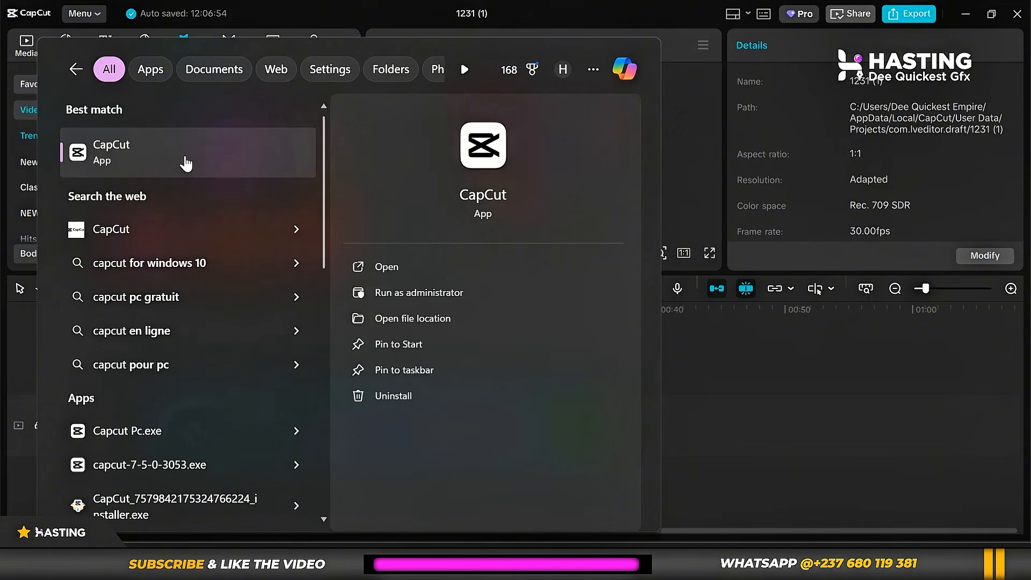
right_click(186, 163)
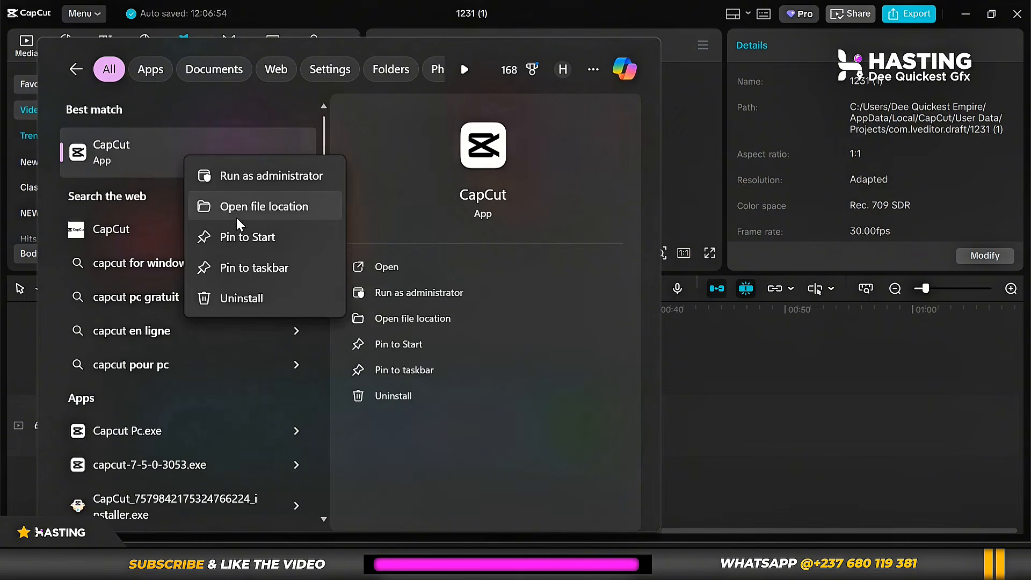
click(289, 206)
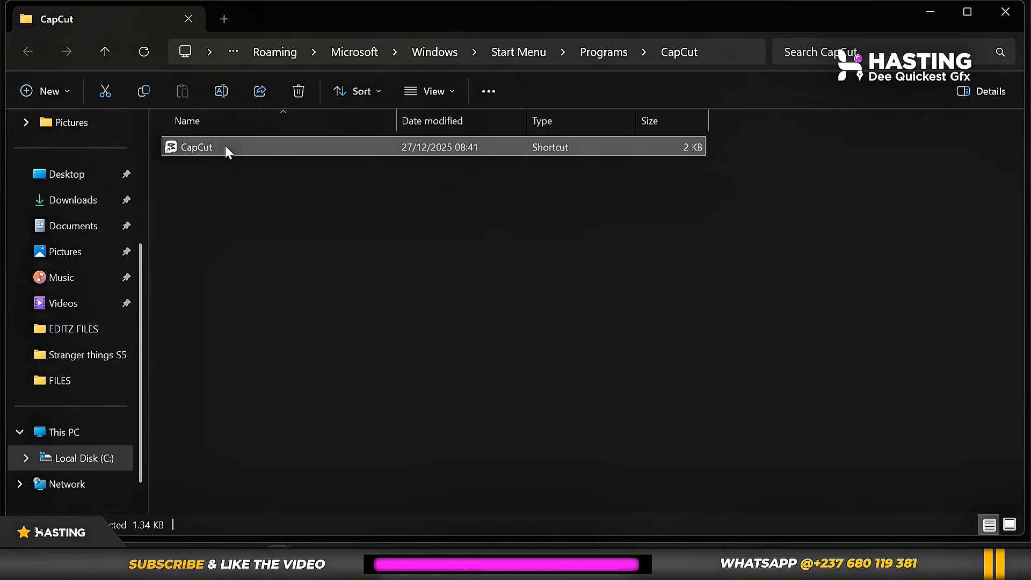
right_click(225, 146)
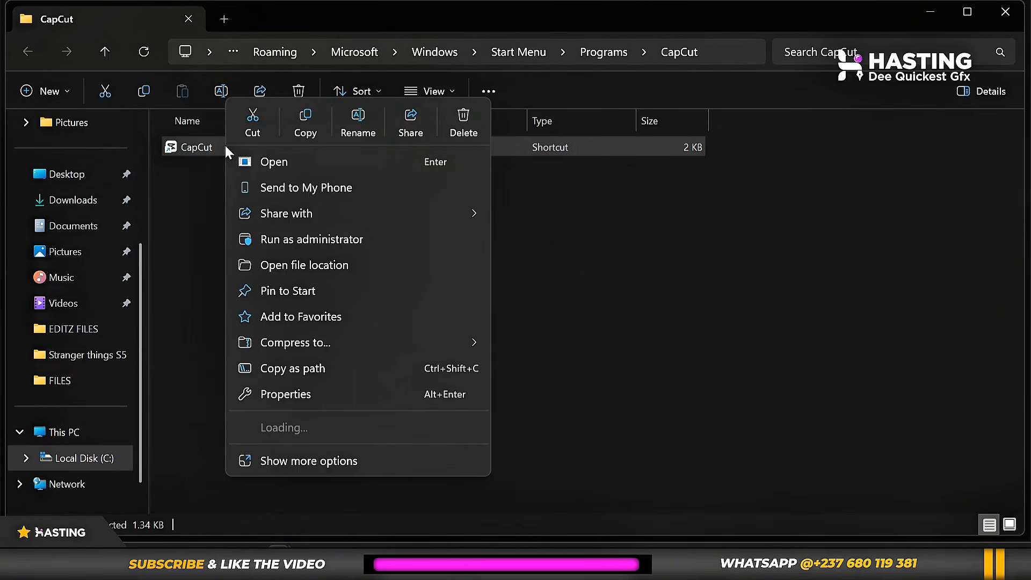
click(288, 268)
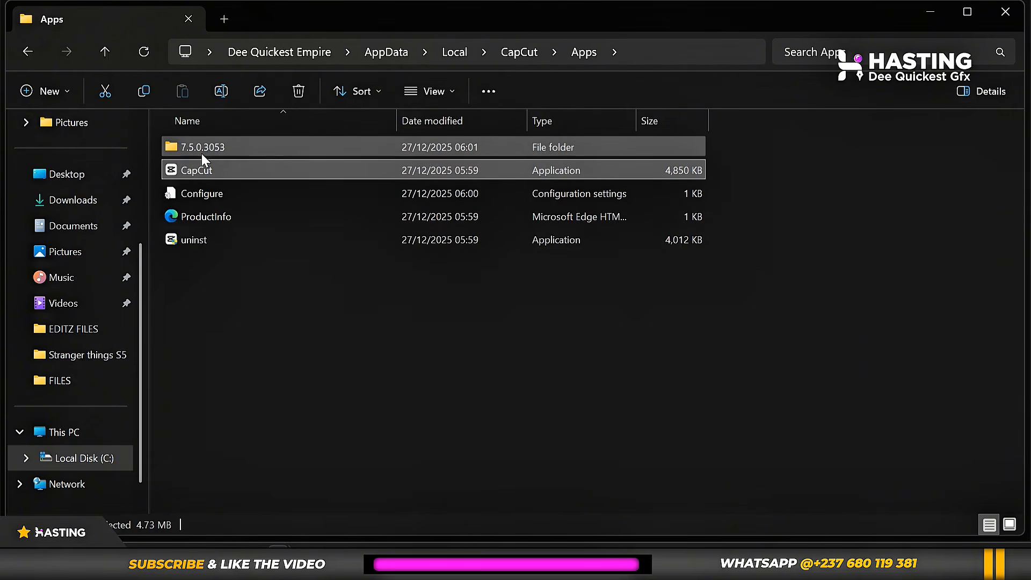
Go up to the CapCut folder and open User Data > Projects > com.lveditor.draft.
click(107, 50)
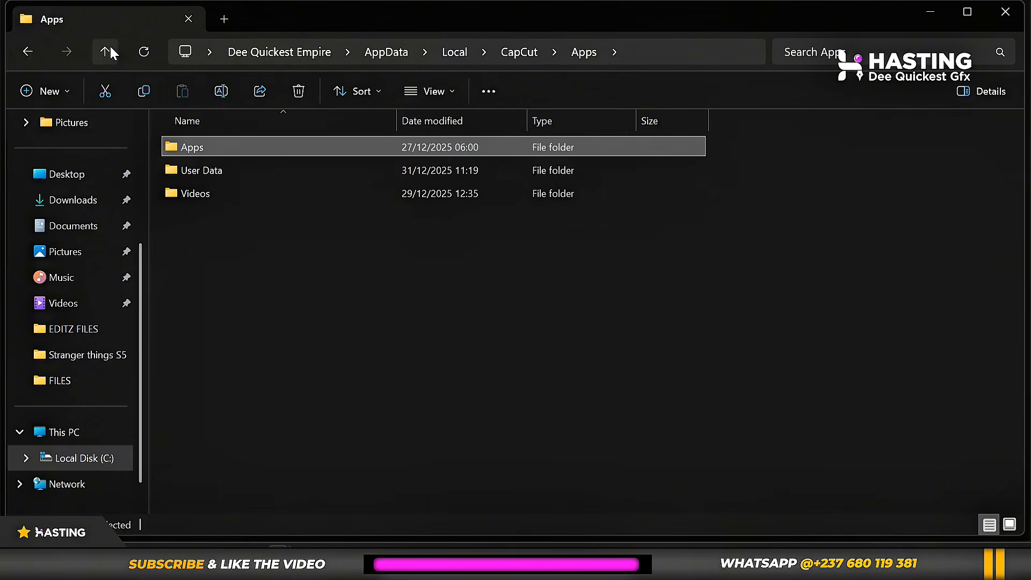
double_click(197, 170)
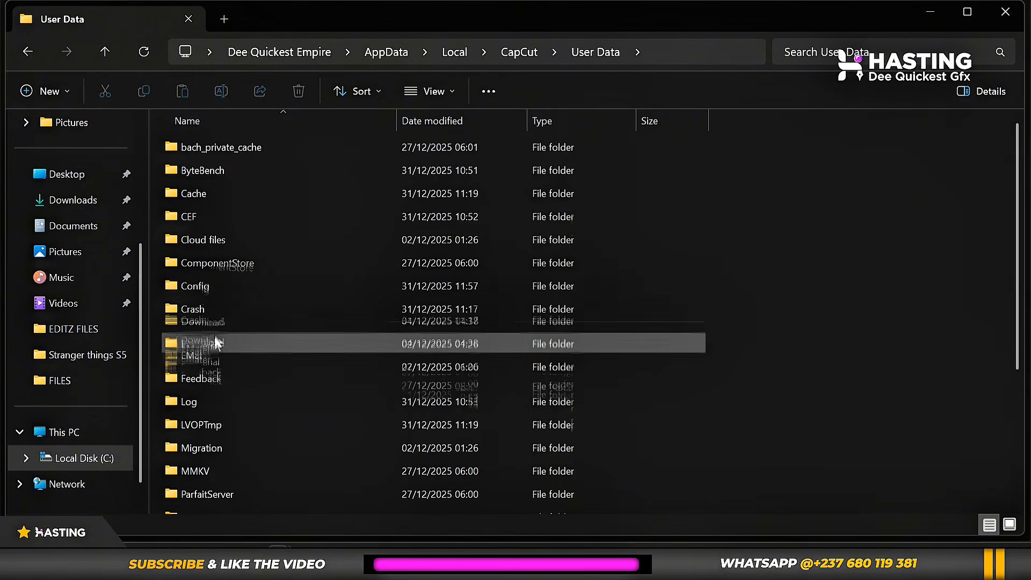
scroll(215, 395, down, 1)
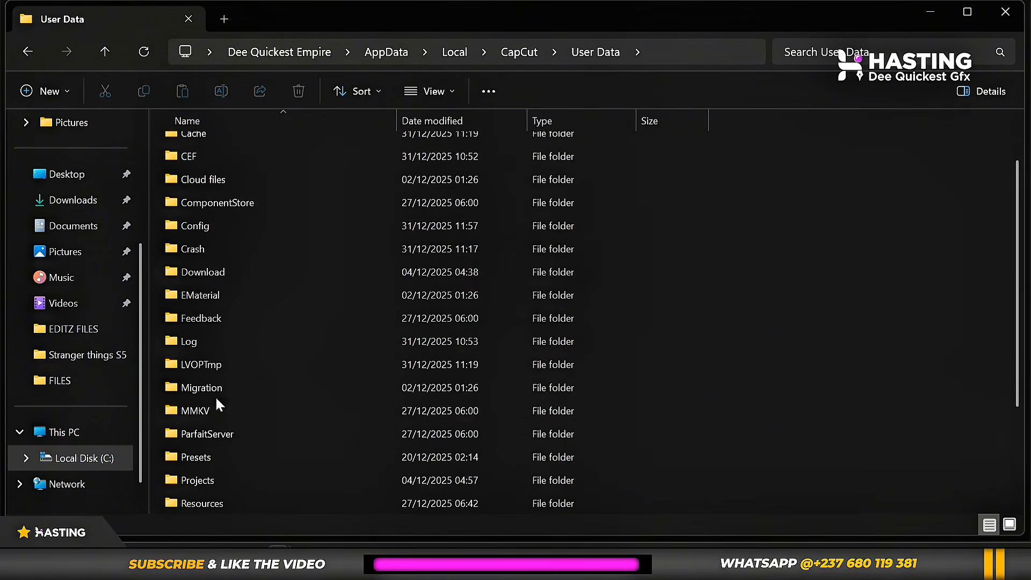
double_click(260, 481)
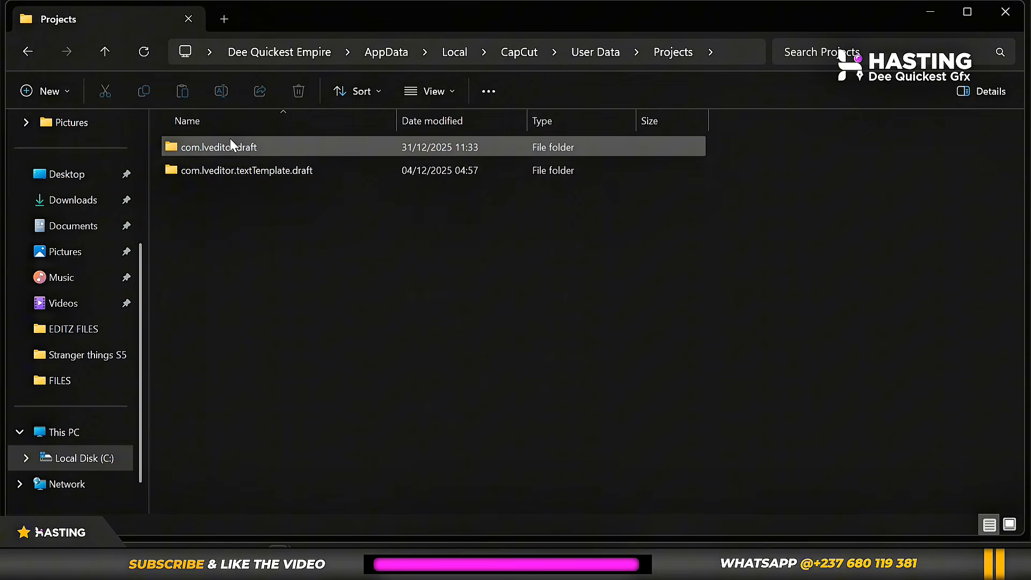
double_click(262, 145)
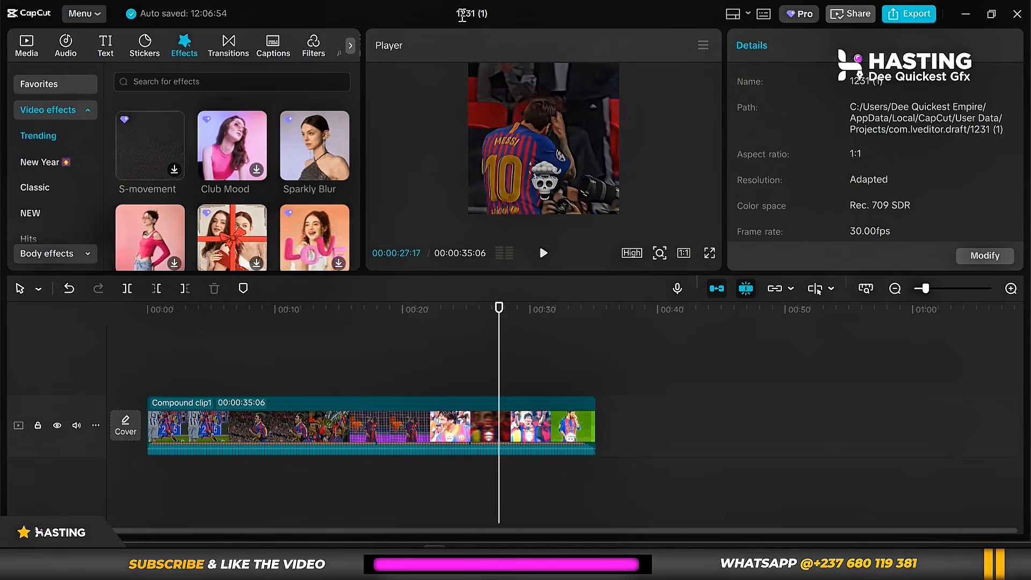
Open the combination folder inside Resources of the 1231 (1) project folder.
click(965, 14)
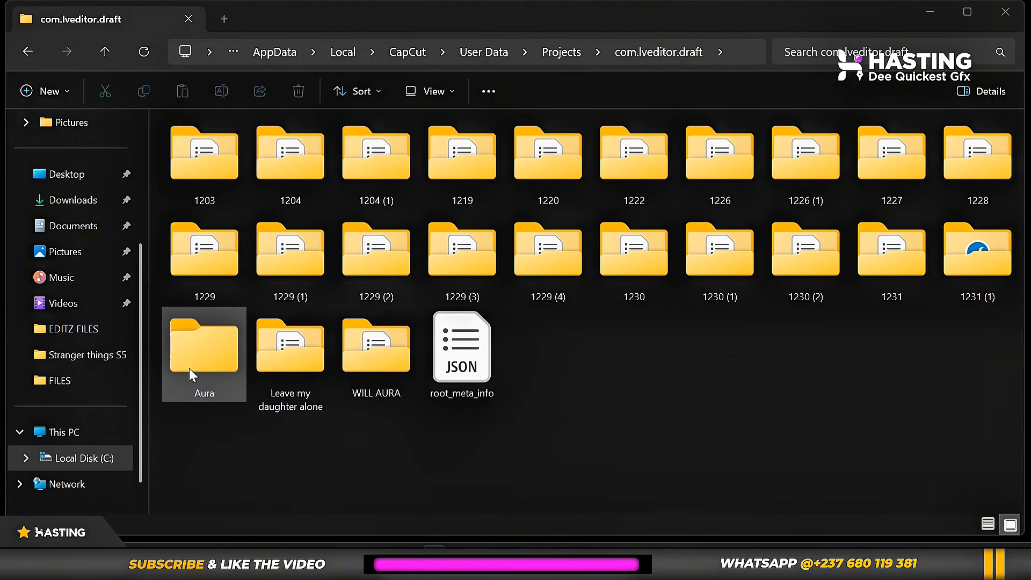
double_click(977, 259)
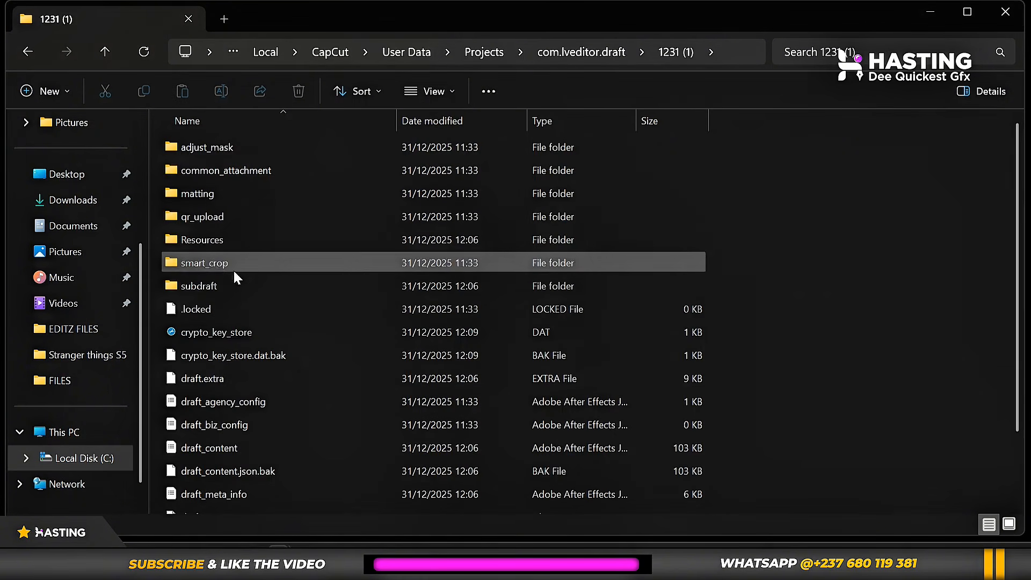
double_click(211, 240)
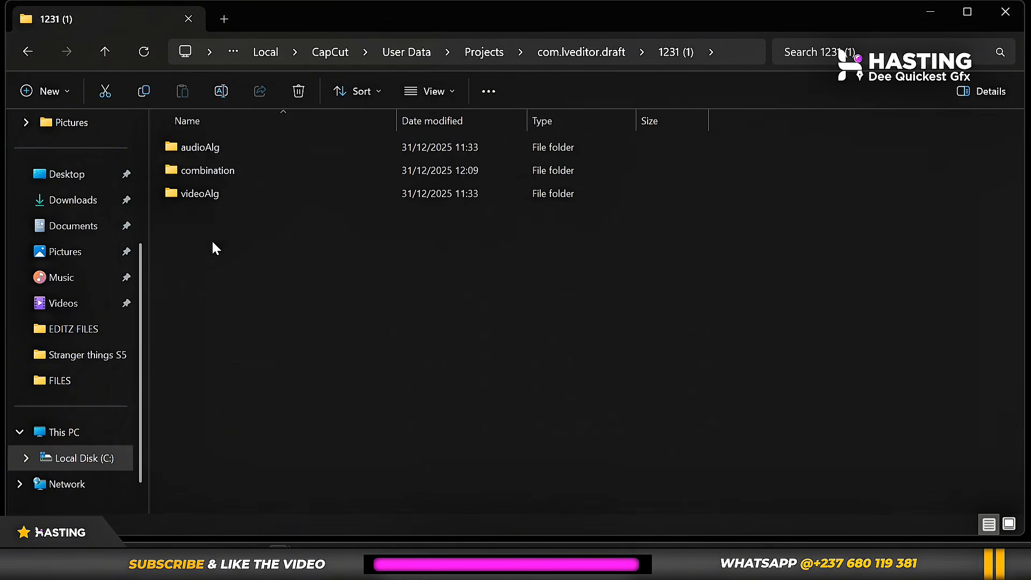
click(236, 169)
double_click(236, 169)
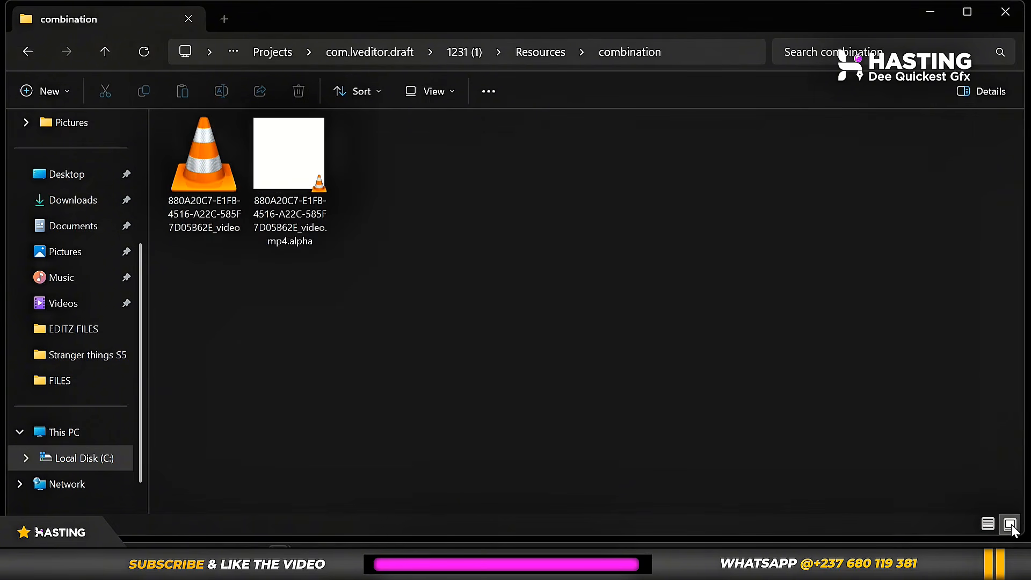
Open the pre-processed file ending in _video in VLC media player to check it, and close the player.
click(194, 166)
click(303, 180)
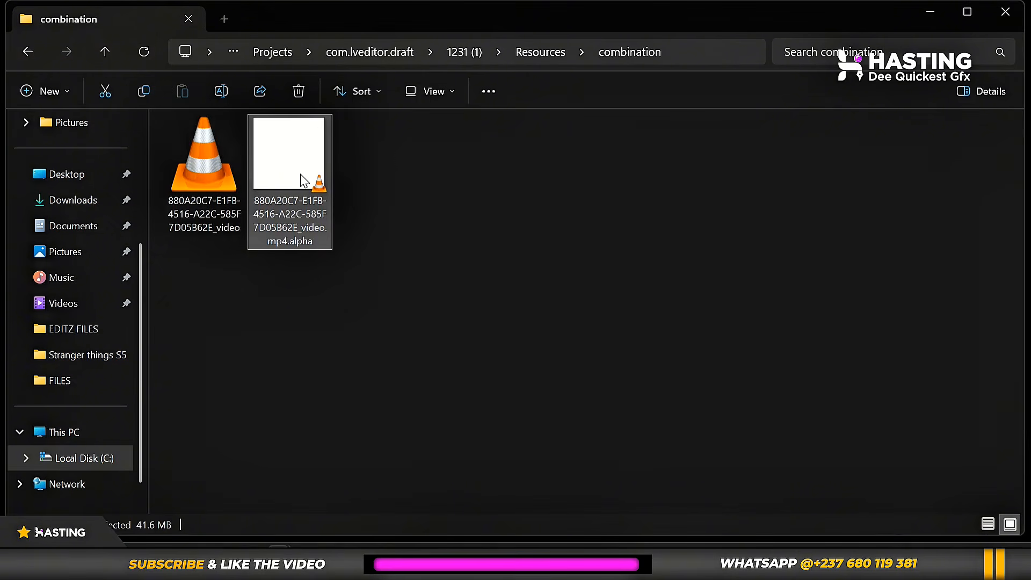
click(199, 170)
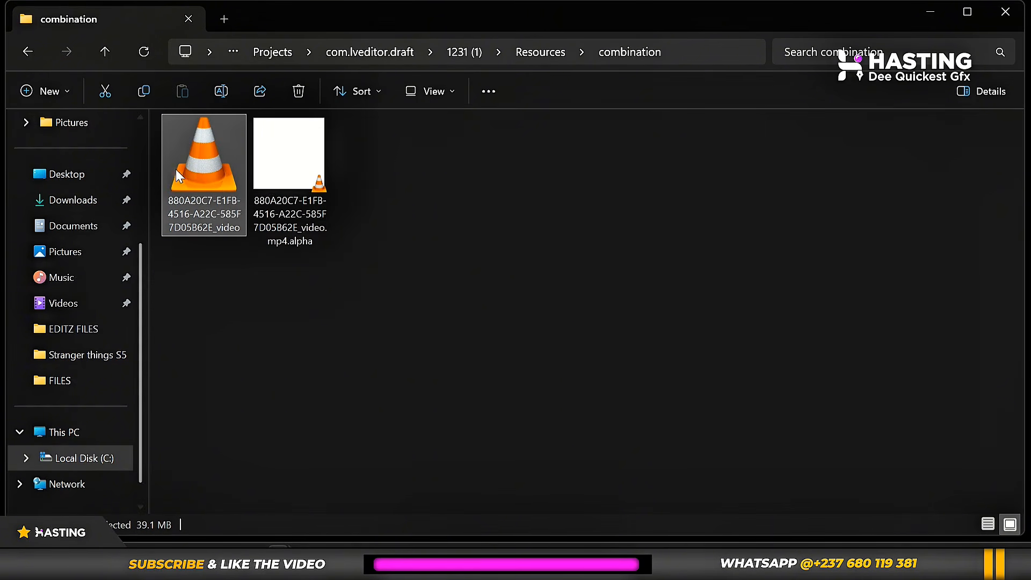
double_click(214, 167)
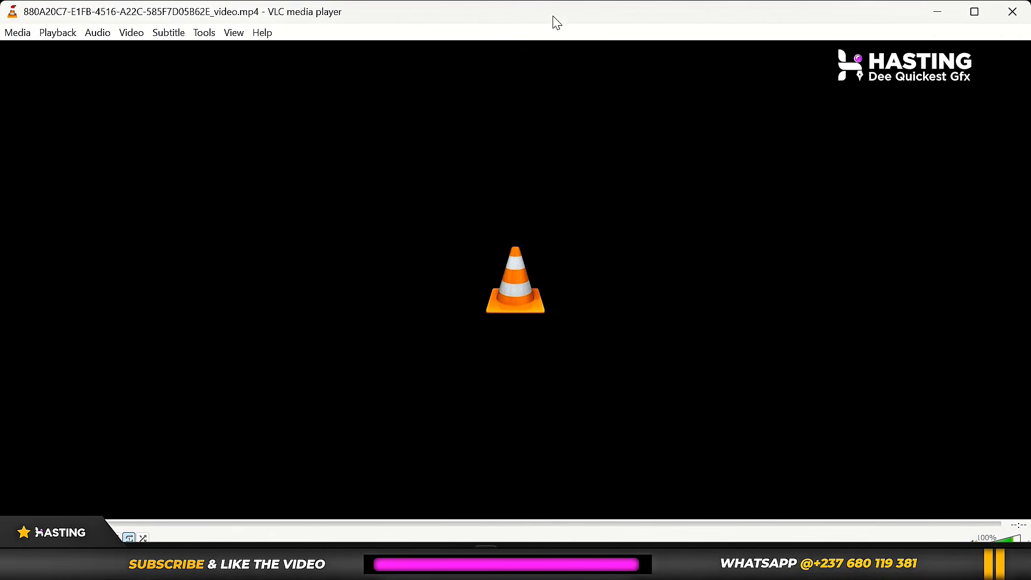
click(1021, 20)
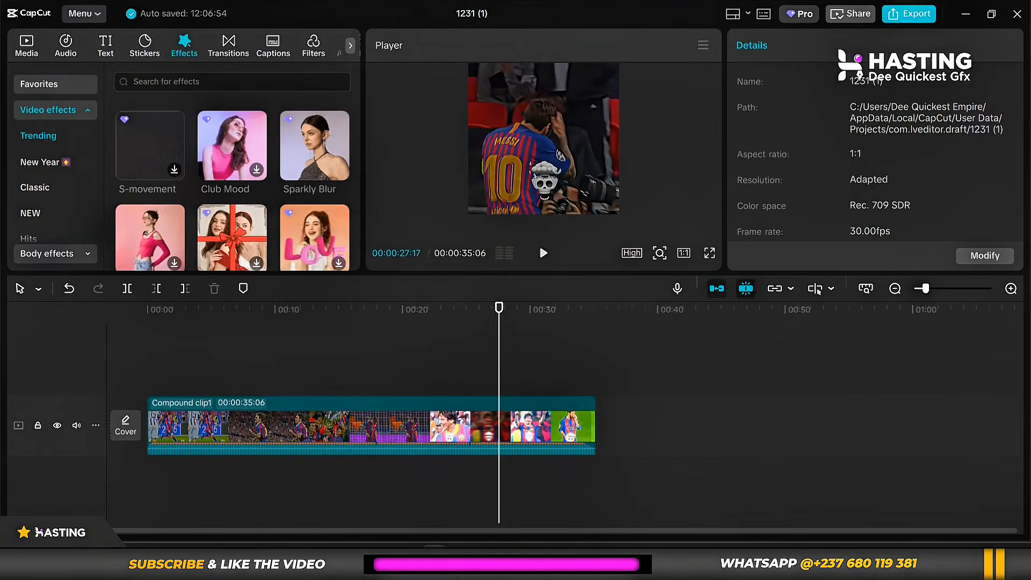
Import the pre-processed file ending in _video from the combination folder and place it on a track above Compound clip1, aligned with its start.
click(32, 49)
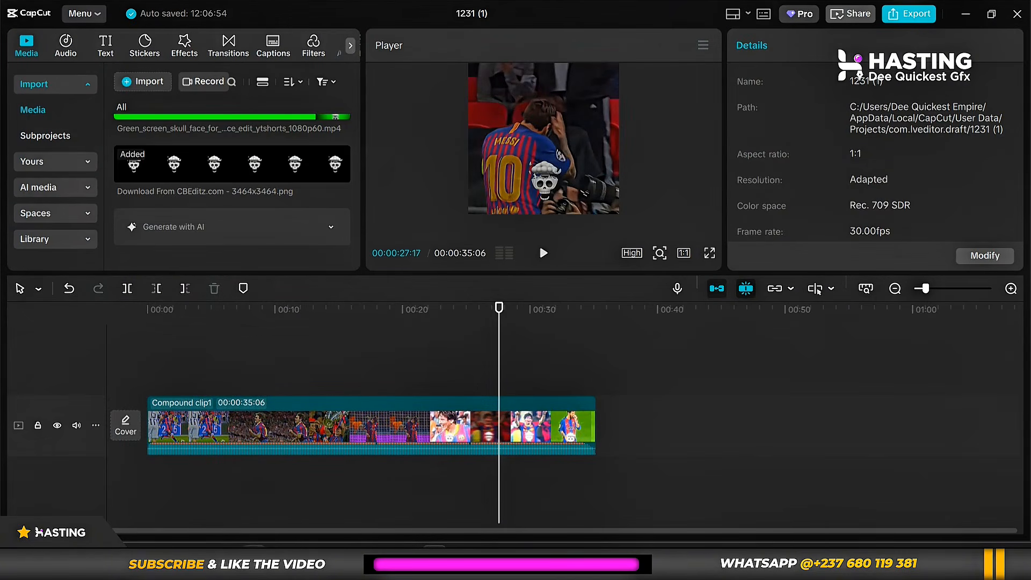
mouse_move(279, 558)
click(365, 498)
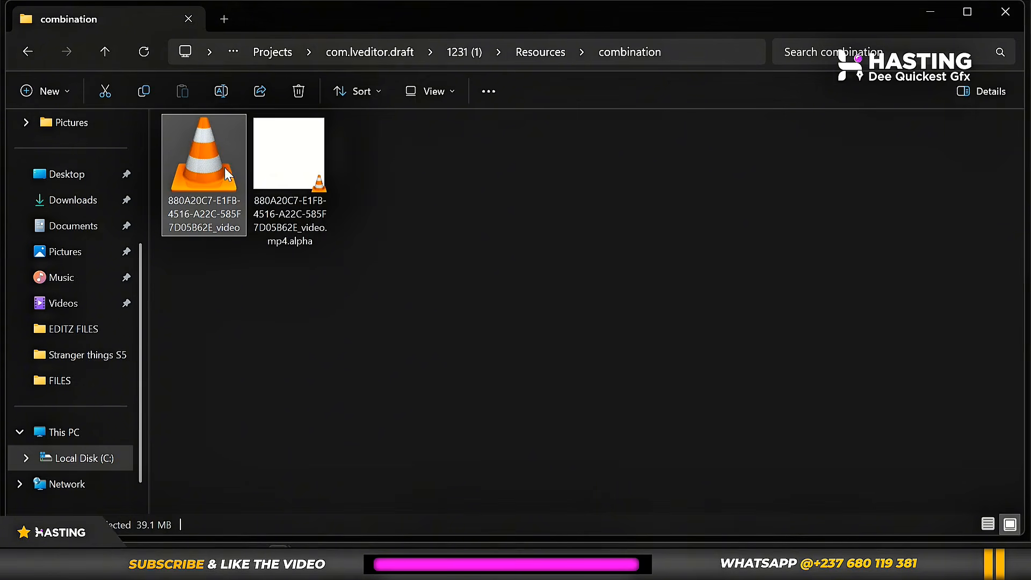
drag(214, 178, 227, 211)
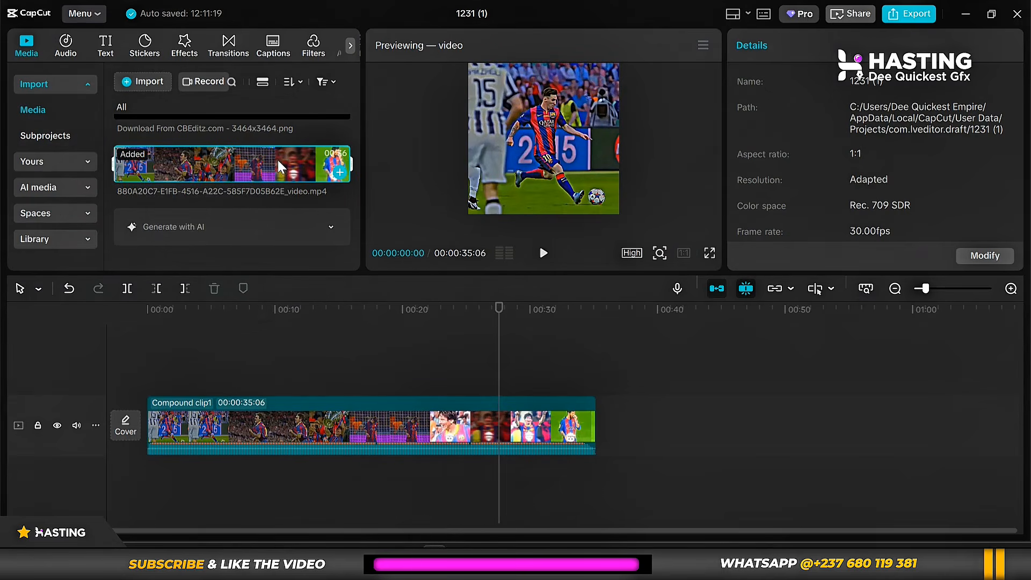
drag(211, 169, 149, 381)
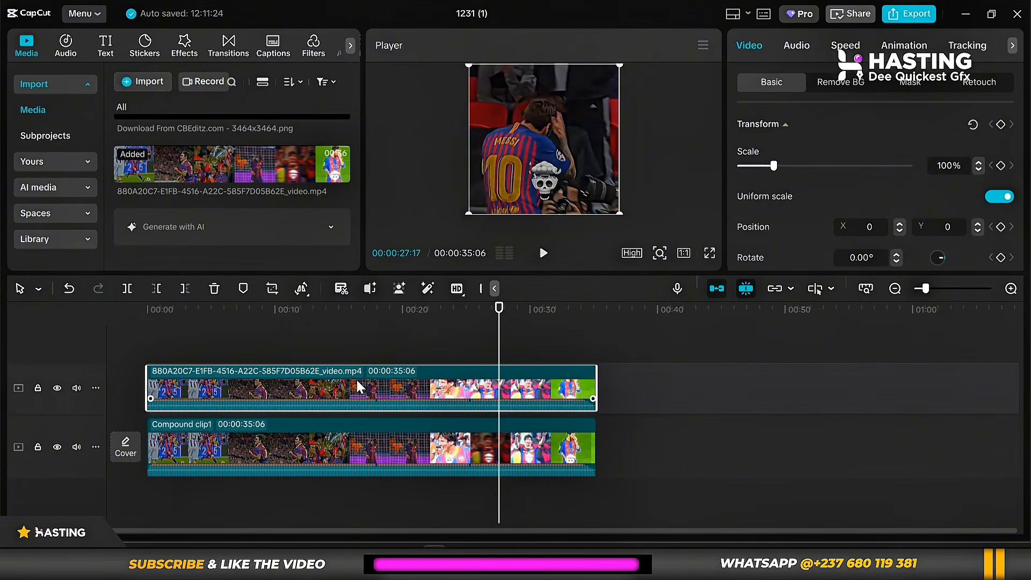
click(304, 447)
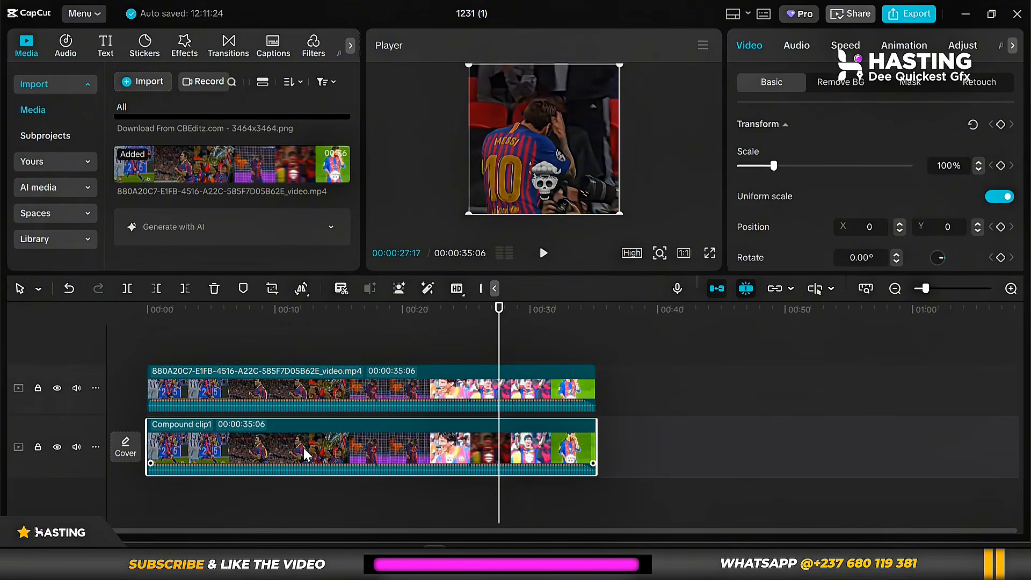
key(Delete)
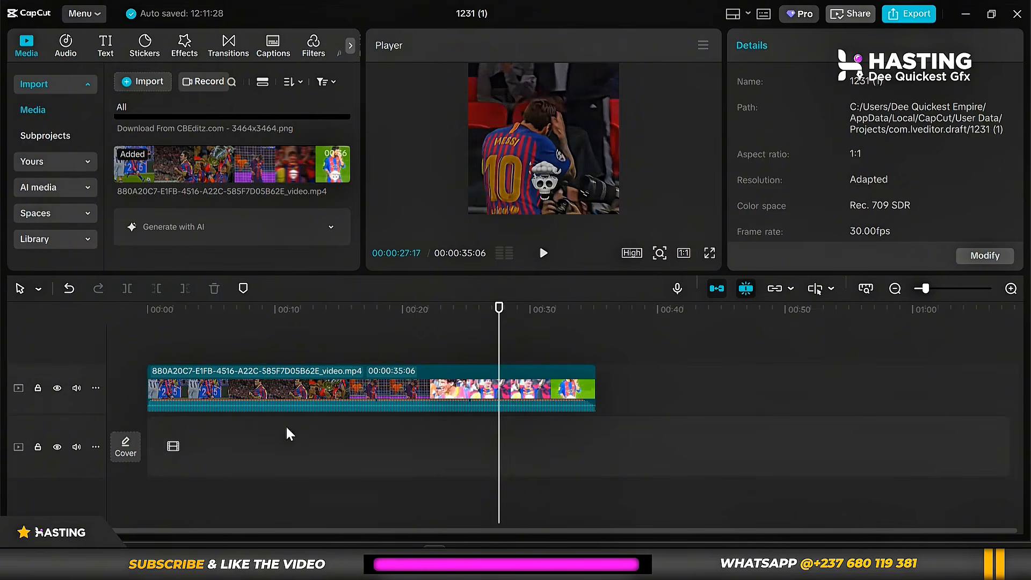
key(ctrl+z)
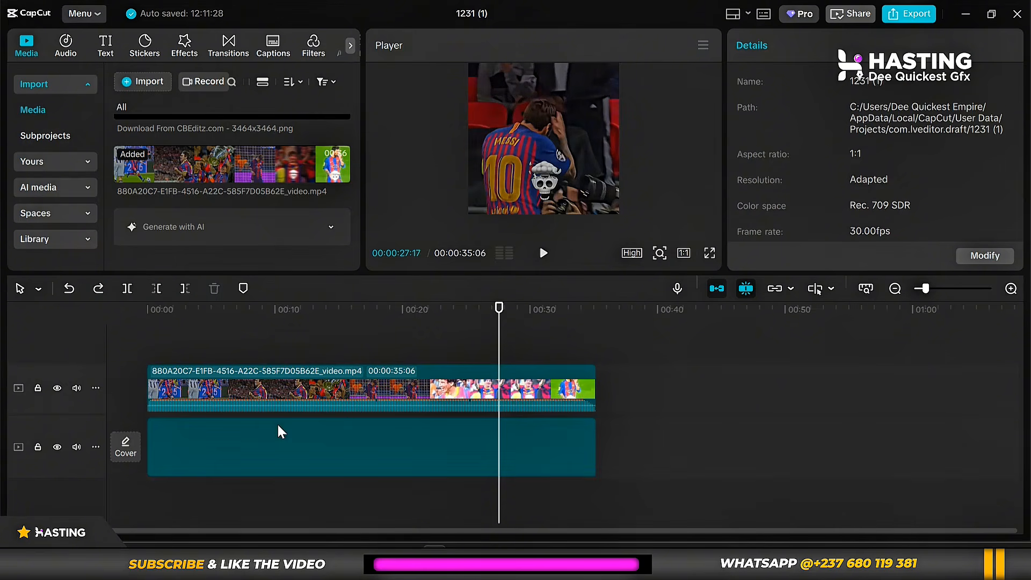
click(911, 18)
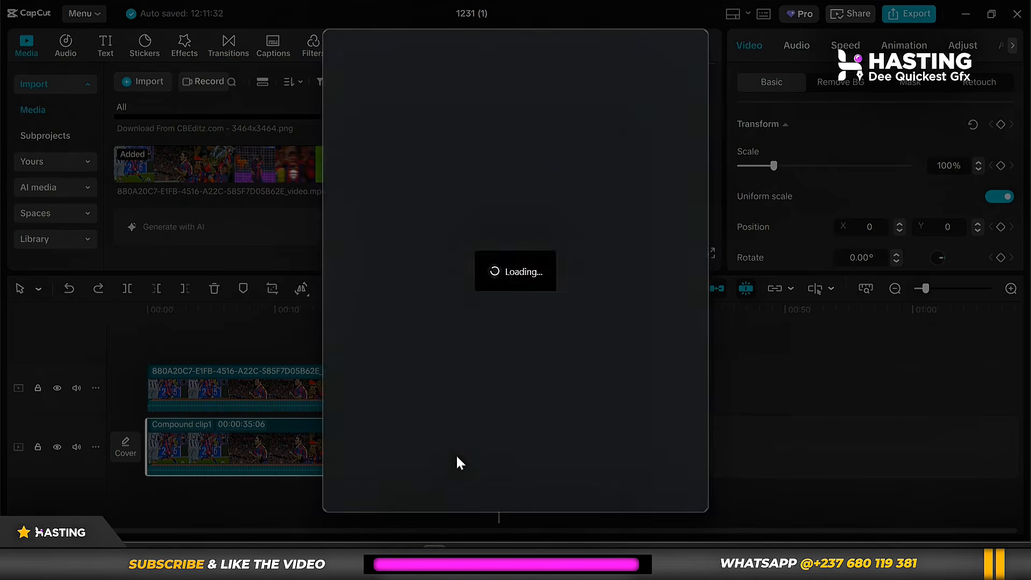
click(539, 489)
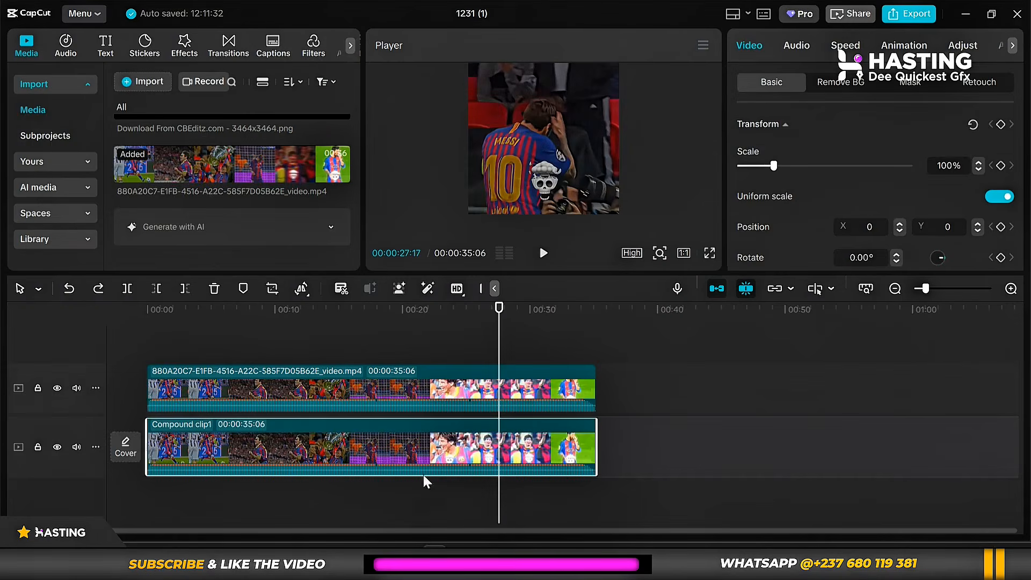
Delete Compound clip1 and set up the export as MESSI EDIT 001 in the FOOTBALL EDITS folder.
key(Delete)
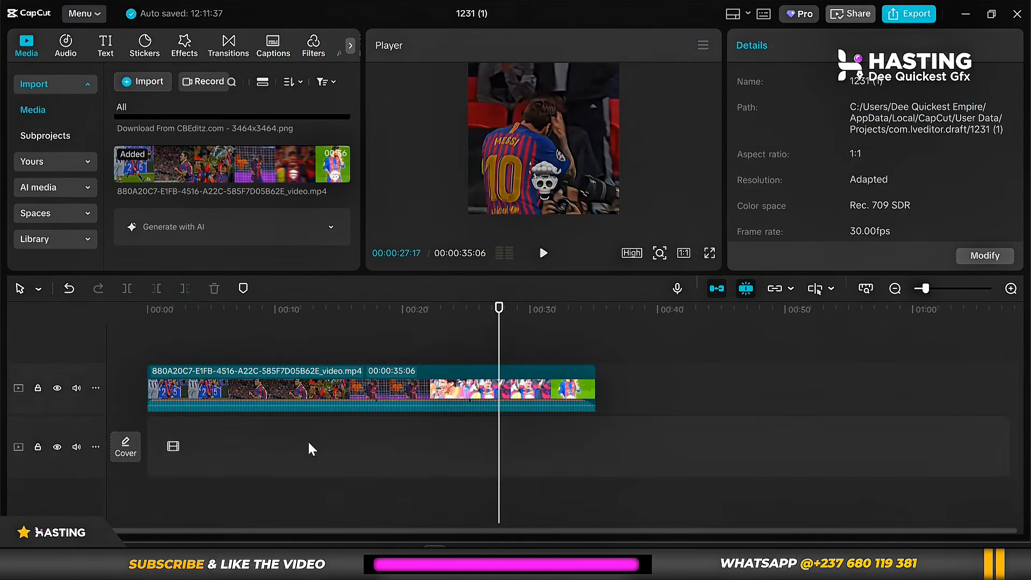
click(917, 12)
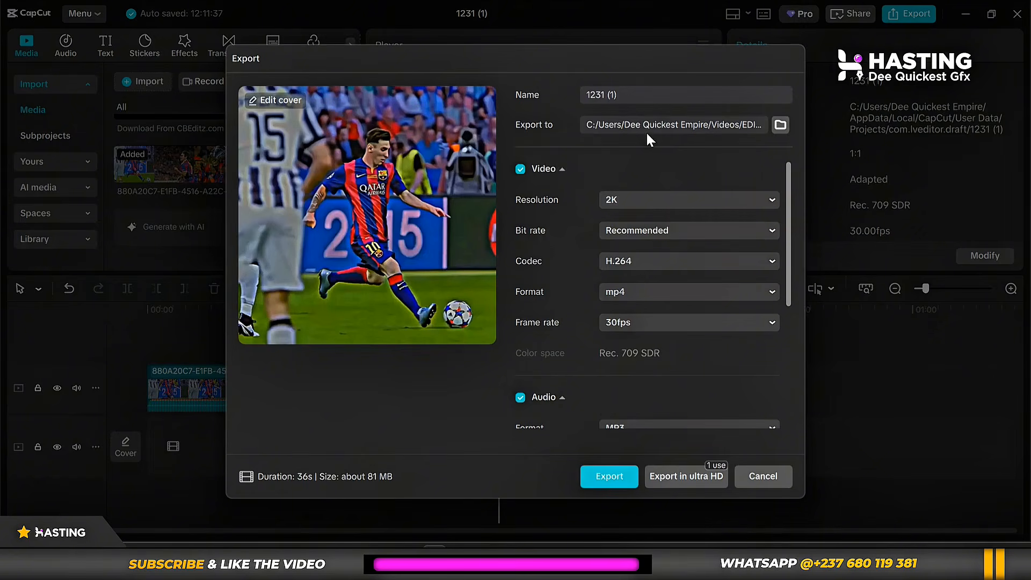
click(781, 125)
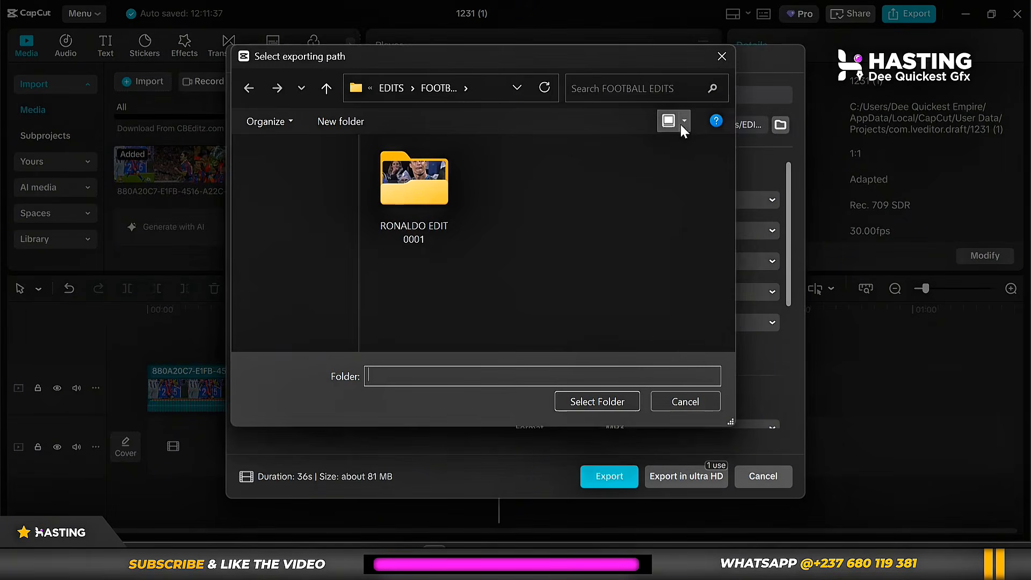
click(603, 401)
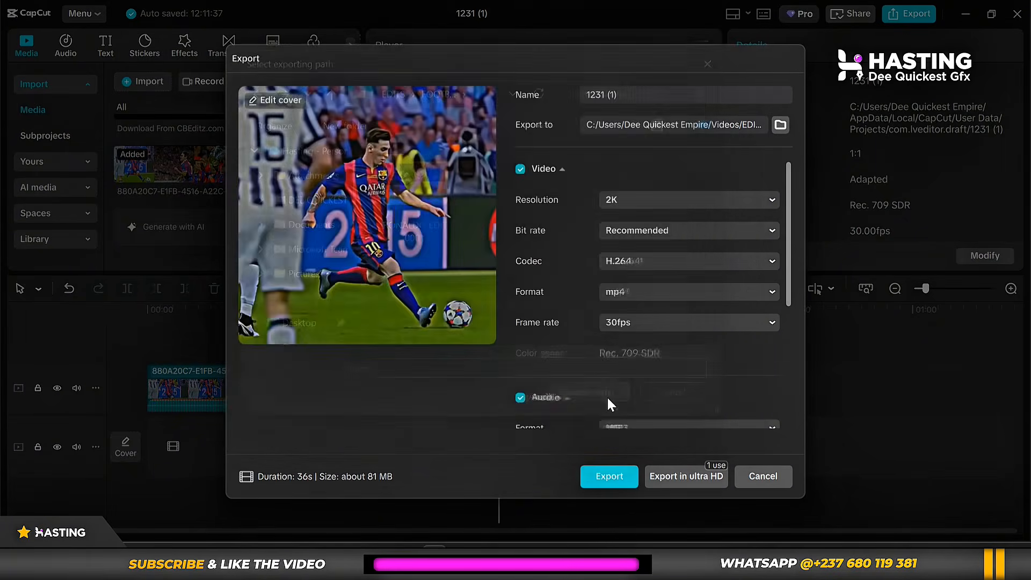
click(620, 93)
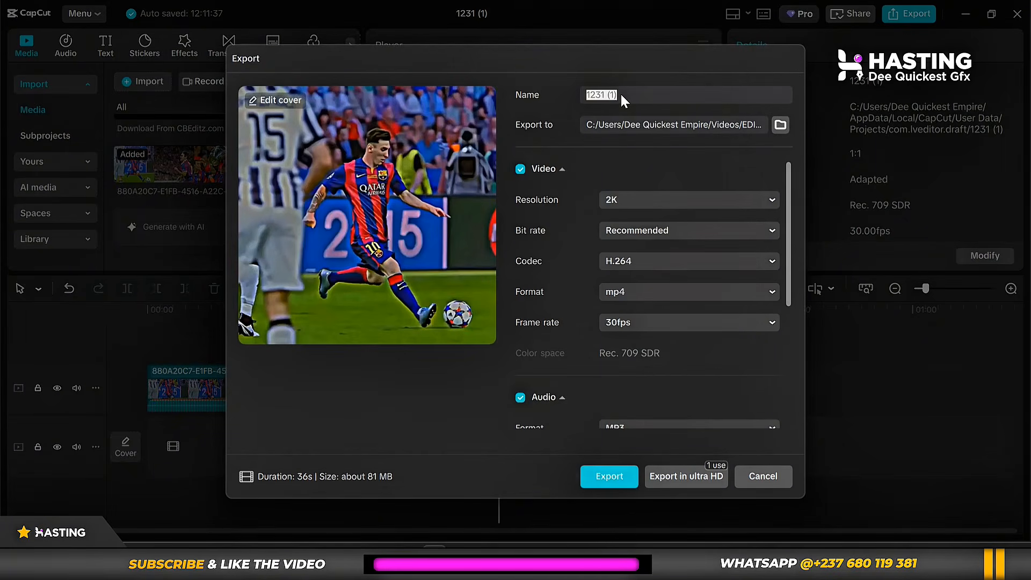
text(MESSI EDIT 001)
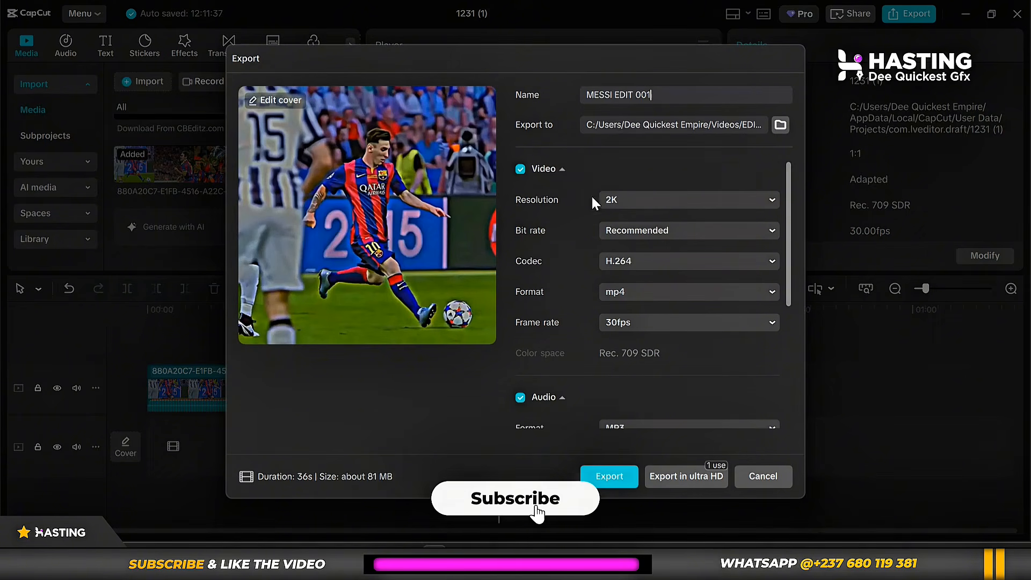
Export the video at 2K in mp4 format with MP3 audio and close the sharing window.
click(640, 200)
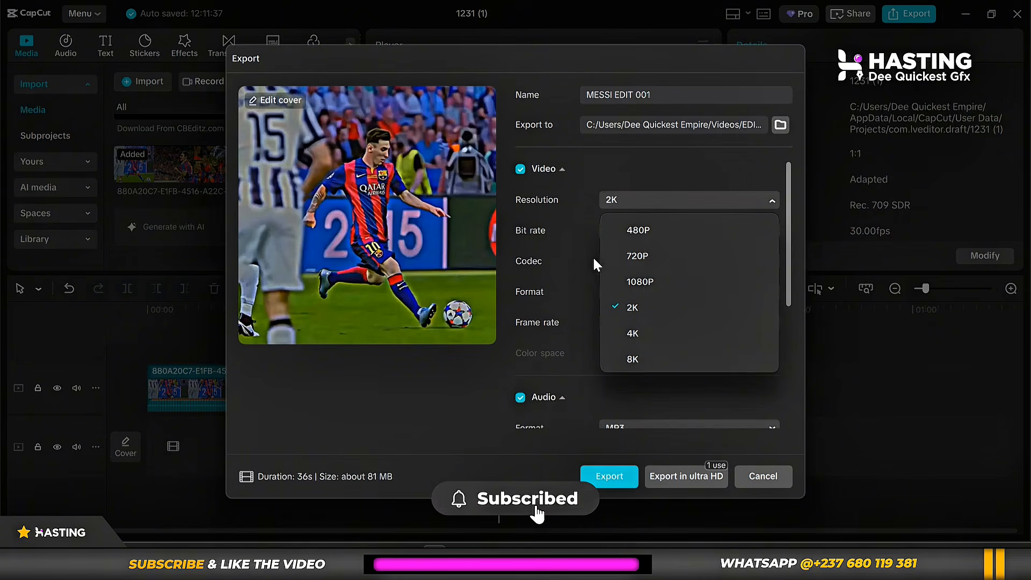
click(607, 202)
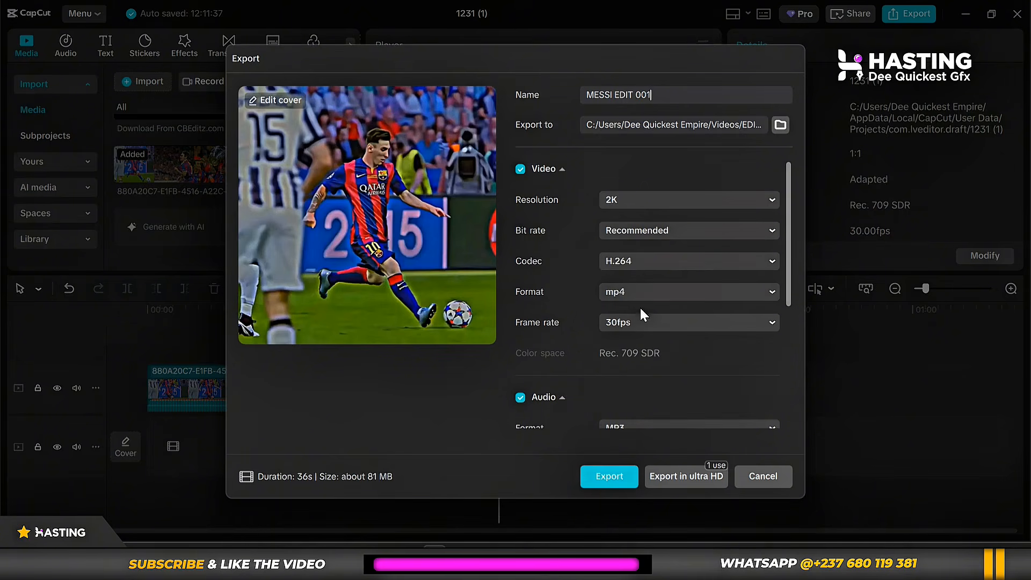
scroll(548, 346, down, 2)
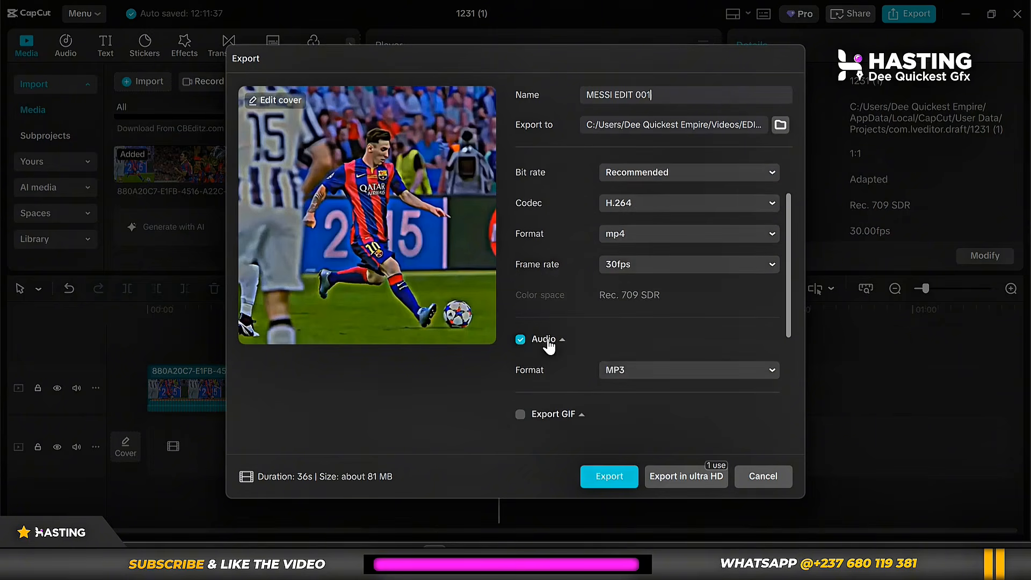
scroll(590, 357, down, 3)
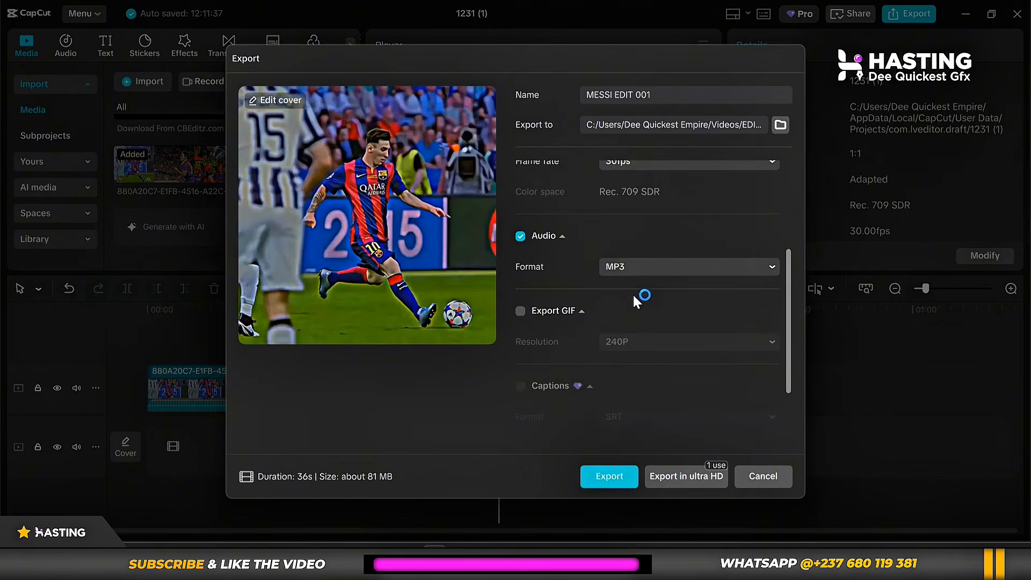
click(612, 476)
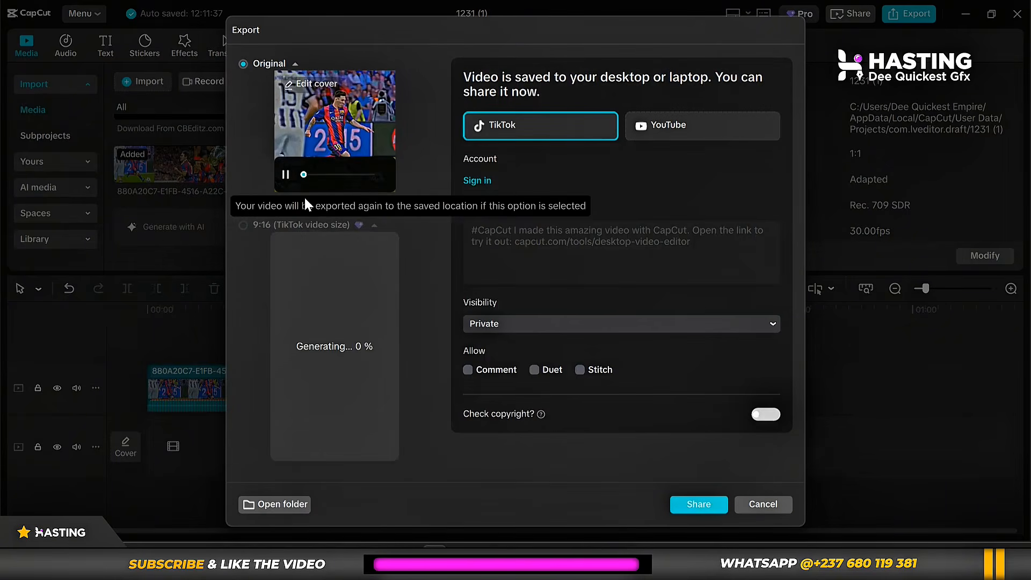
click(285, 175)
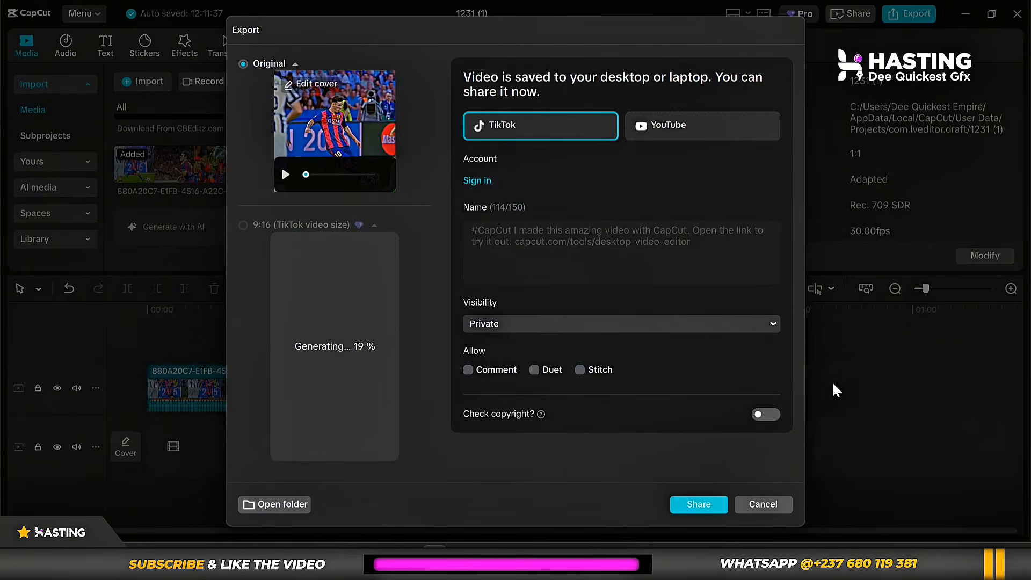
click(763, 505)
Undo the timeline edits back to before the compound clip was created, and close the project.
click(306, 310)
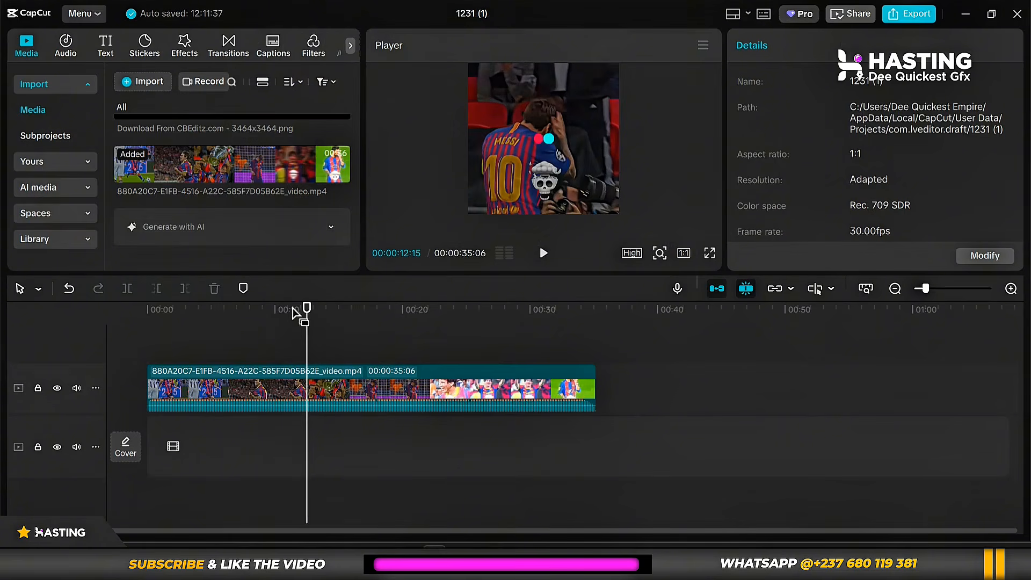
click(333, 391)
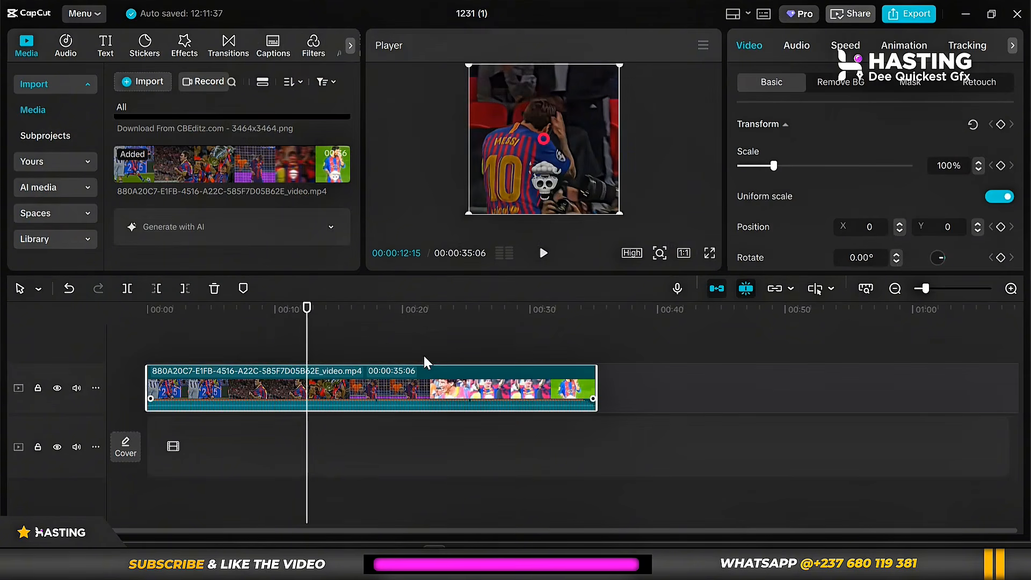
key(alt+g)
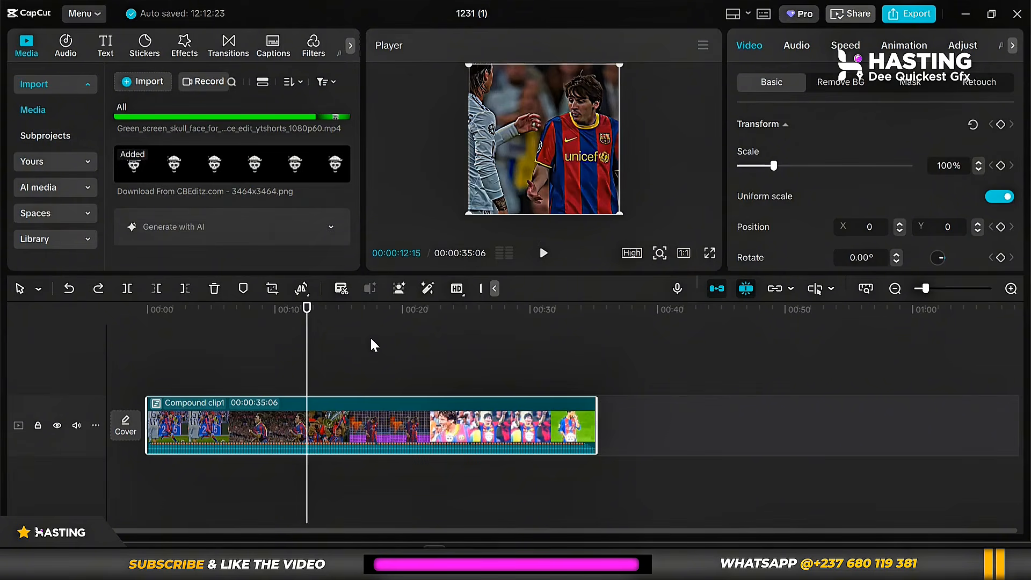
key(ctrl+z)
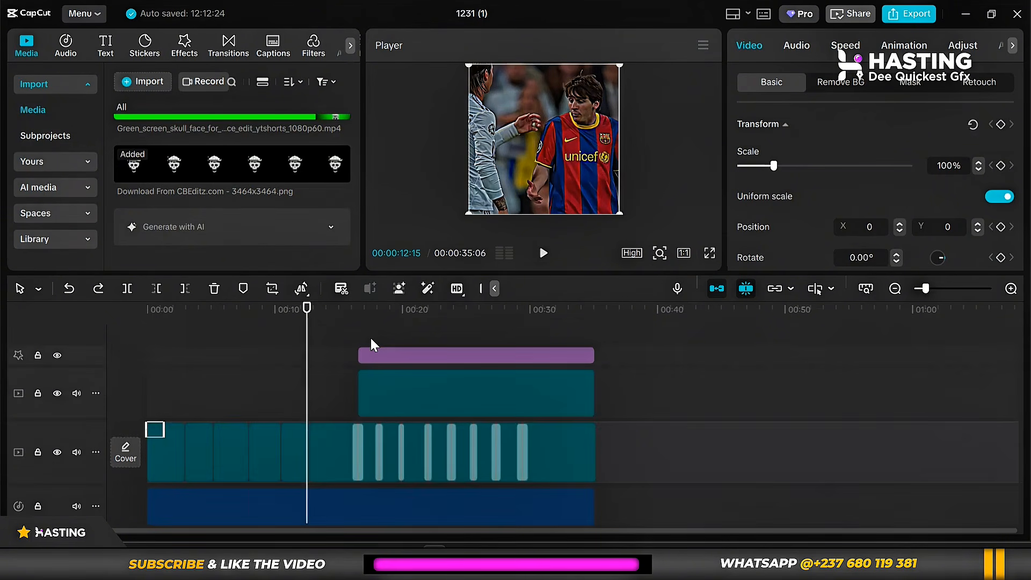
click(347, 310)
click(379, 310)
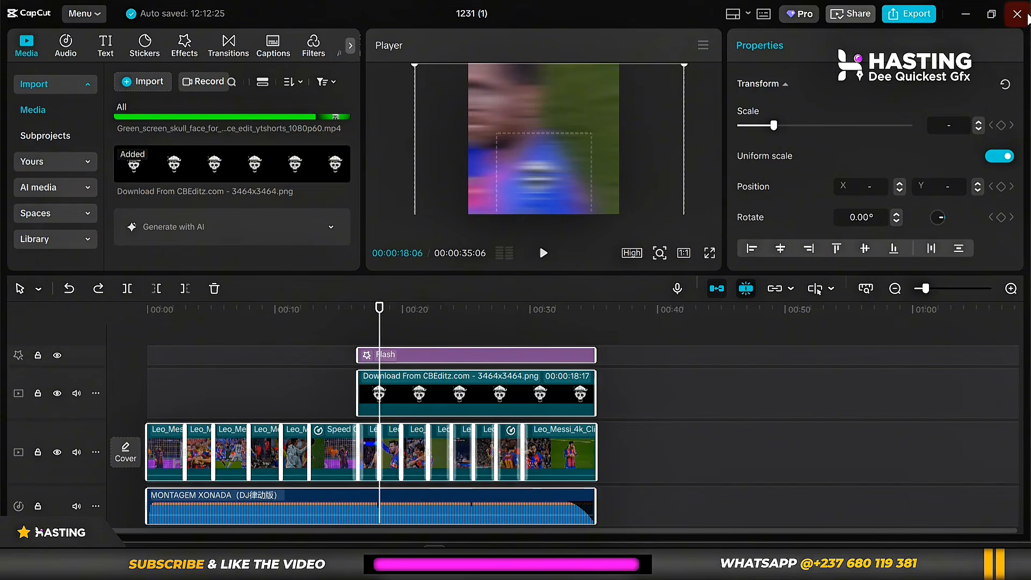
click(1026, 15)
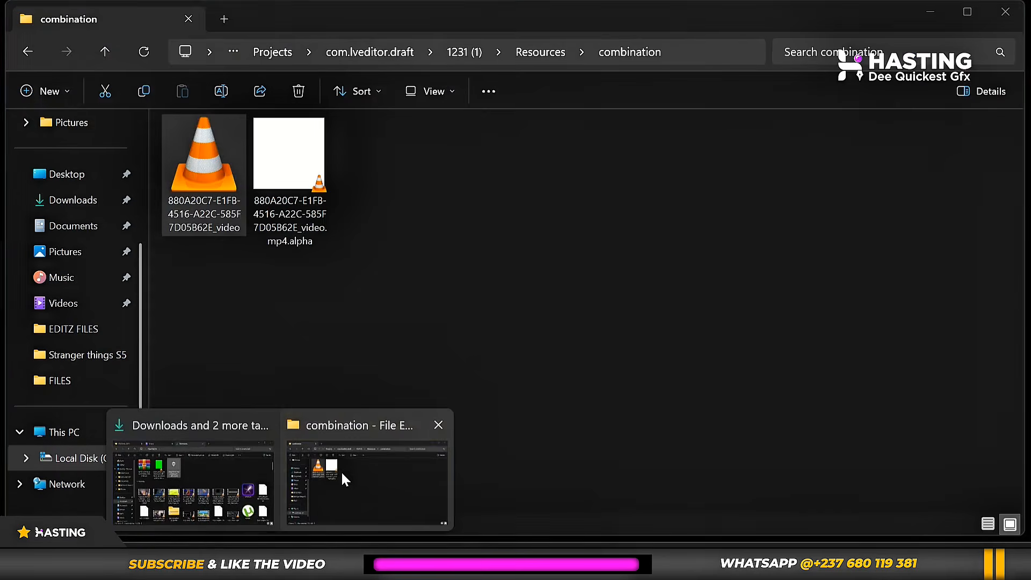
Switch to File Explorer and open the exported folder Videos > EDITS > FOOTBALL EDITS > MESSI EDIT 001.
click(340, 471)
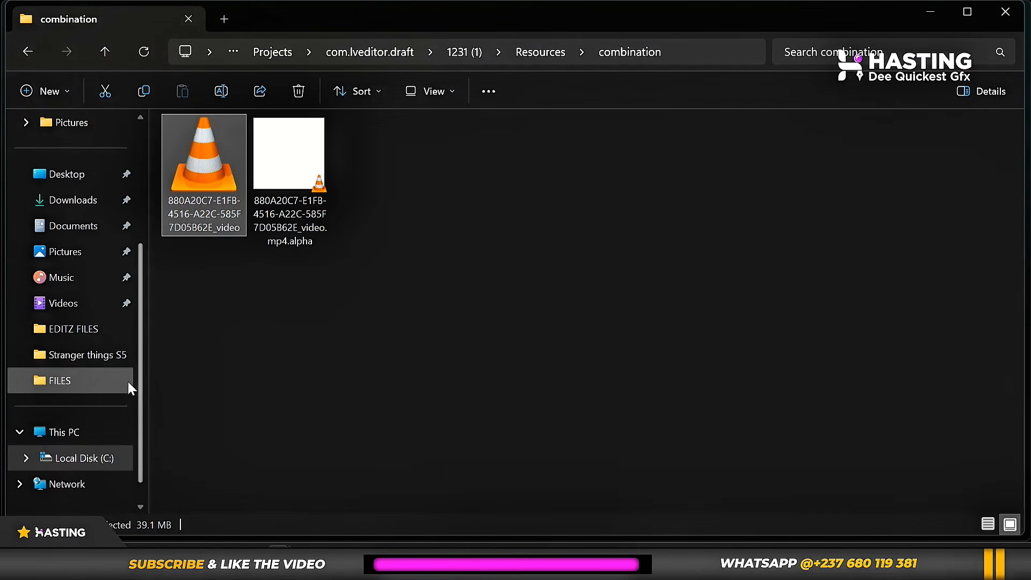
click(65, 296)
click(80, 322)
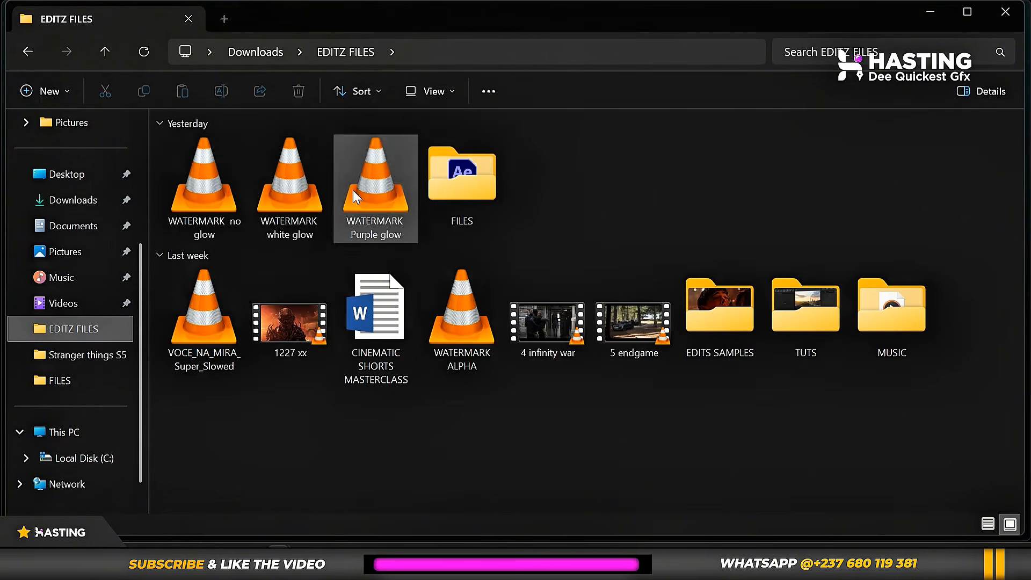
click(62, 303)
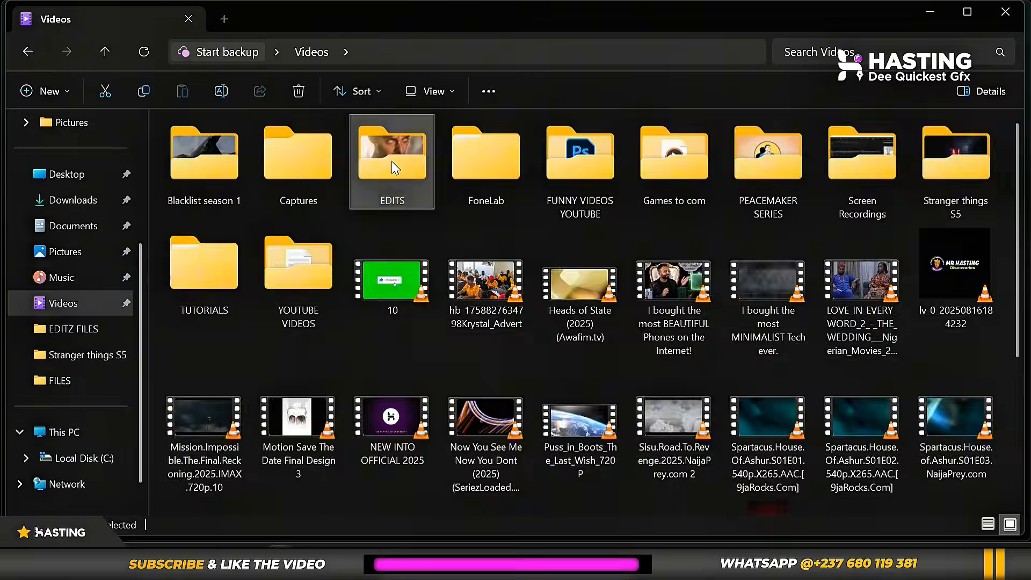
double_click(392, 161)
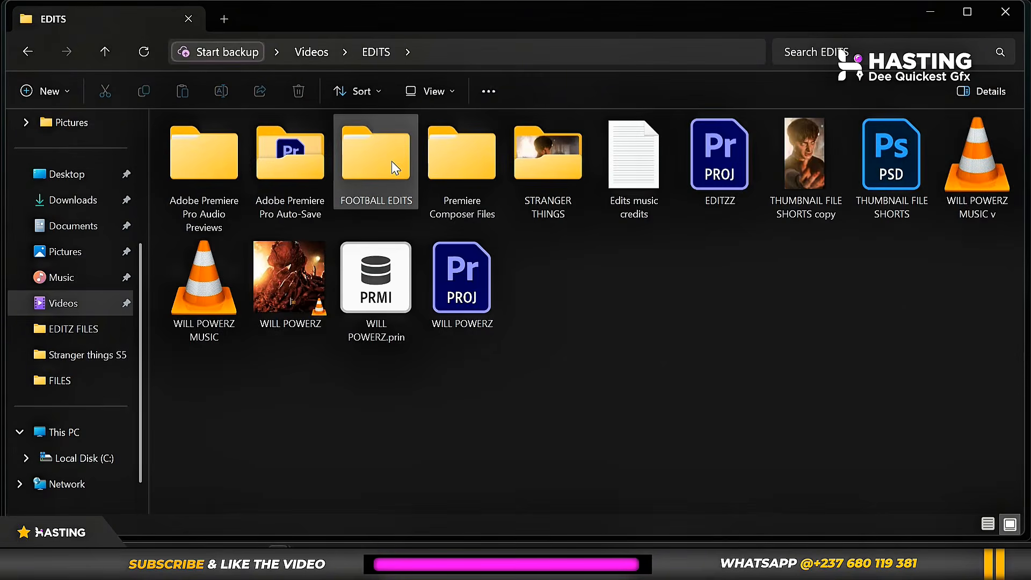
double_click(365, 160)
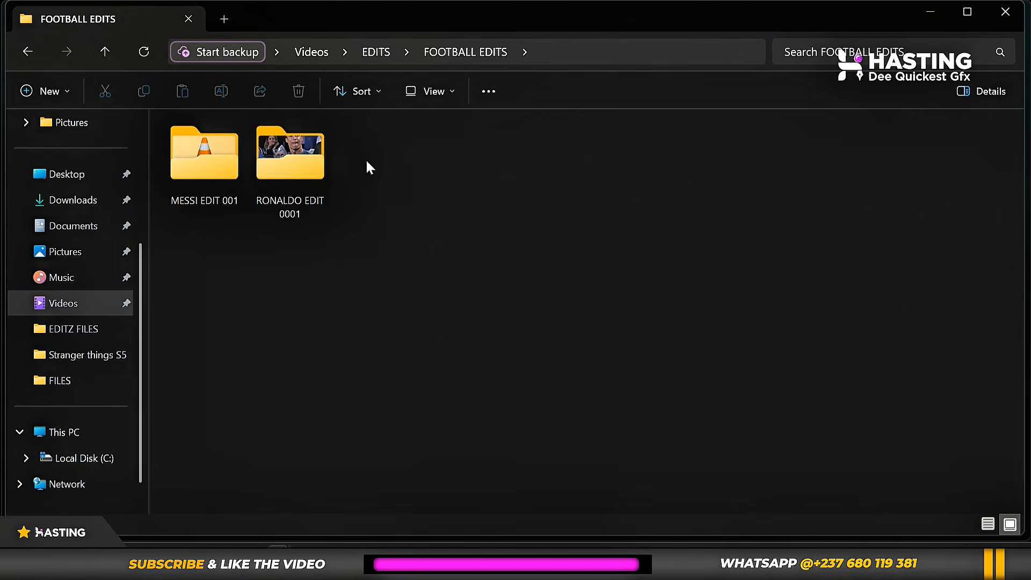
double_click(197, 172)
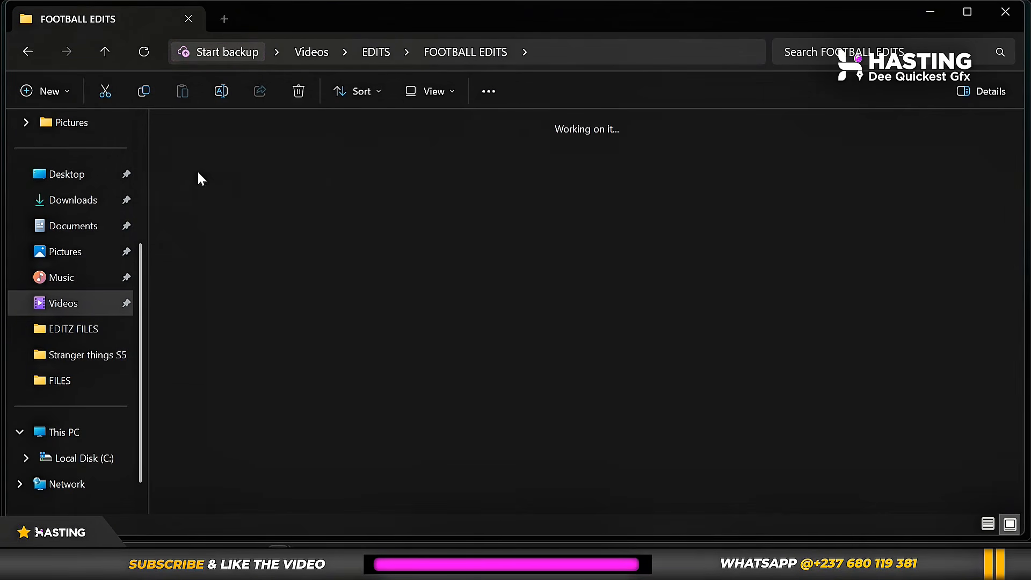
Show the folder's files as large thumbnails and play the exported MESSI EDIT 001 video in VLC media player.
click(1008, 524)
click(271, 153)
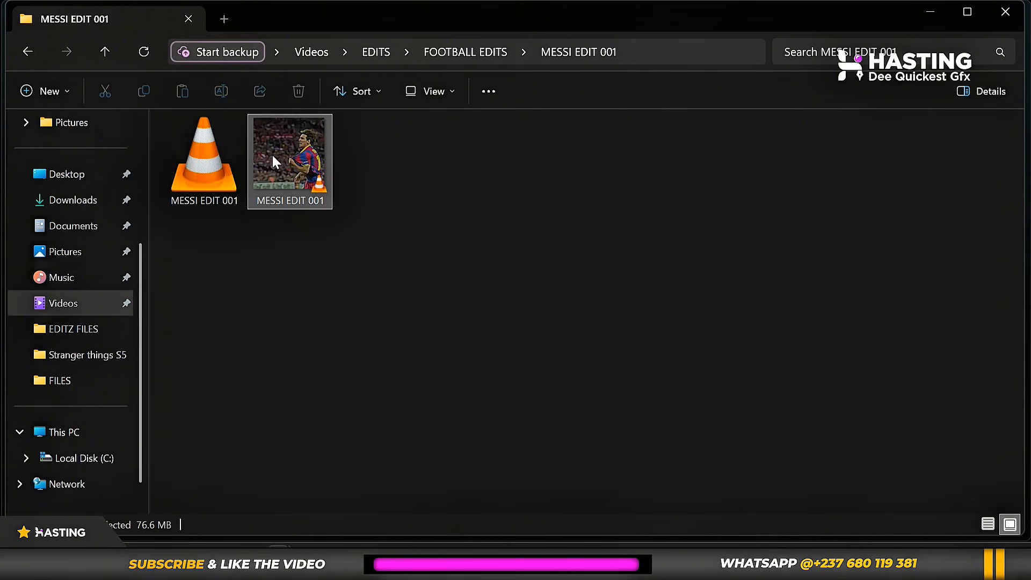
double_click(308, 166)
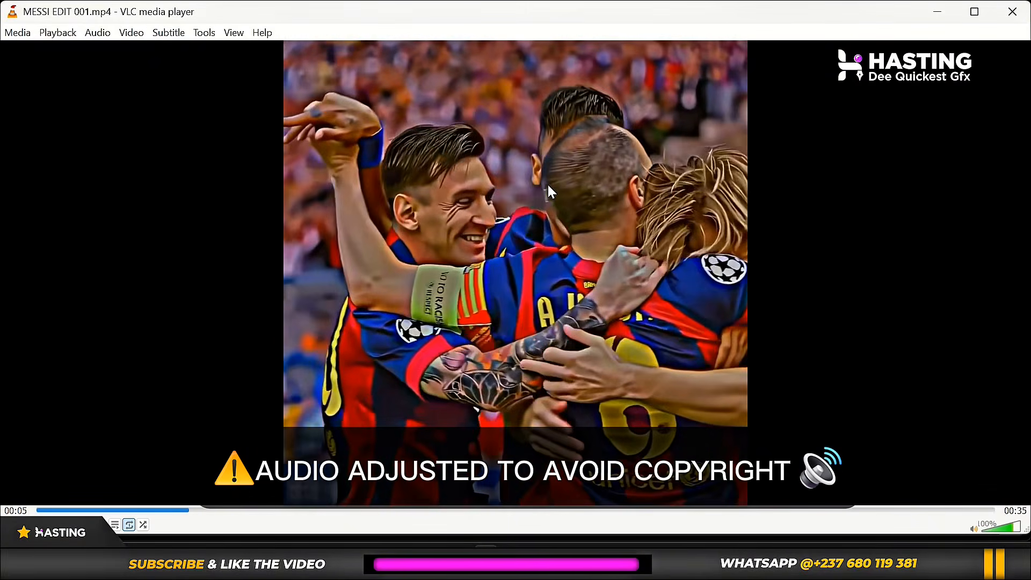
Watch the exported MESSI EDIT 001 video in full screen, and leave full-screen view.
double_click(547, 185)
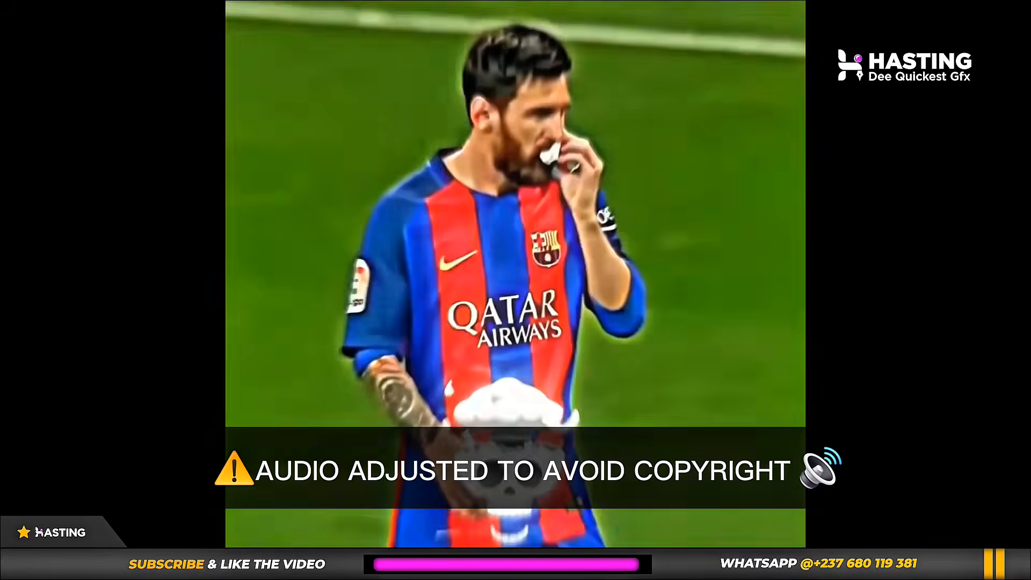
double_click(504, 159)
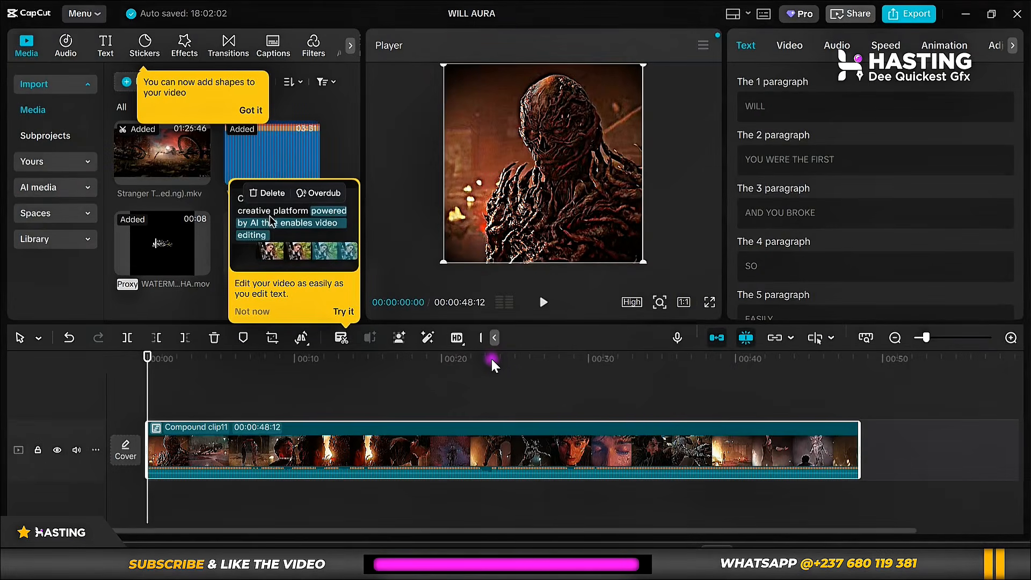
Switch to the browser and examine the older versions, down to 6.0.0.2291, on Uptodown's CapCut for Windows page.
mouse_move(610, 560)
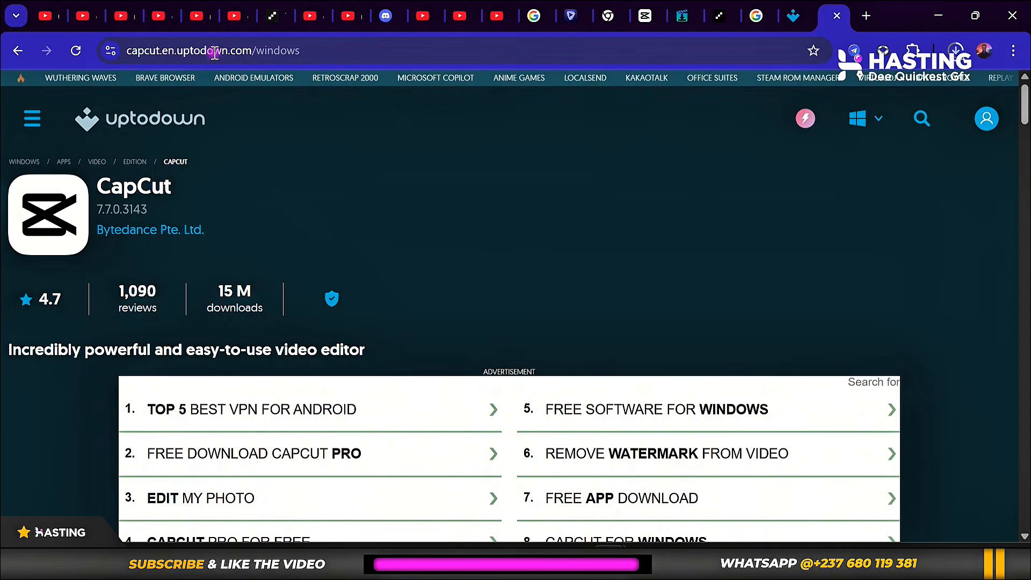
scroll(161, 175, down, 15)
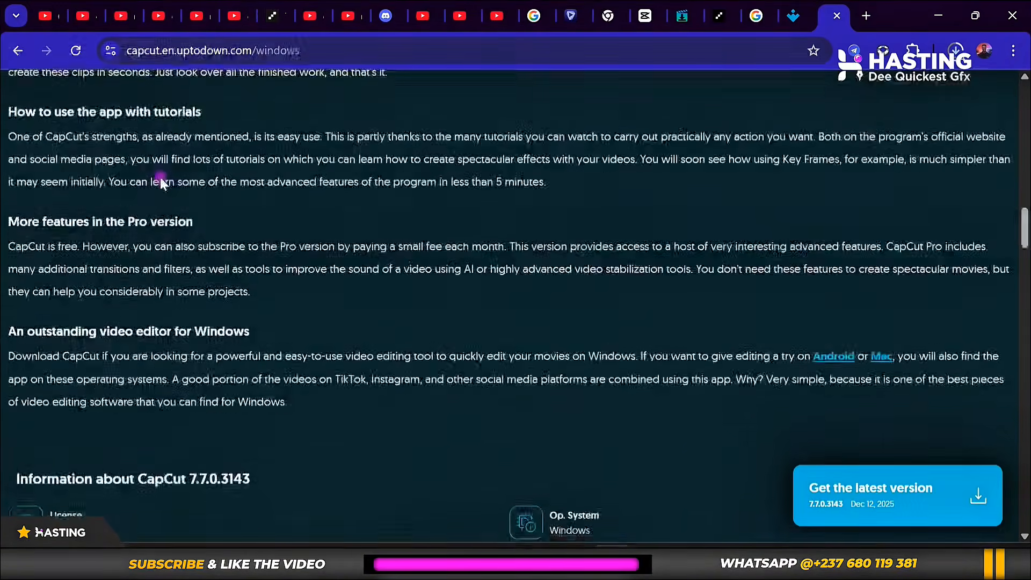
scroll(160, 182, down, 20)
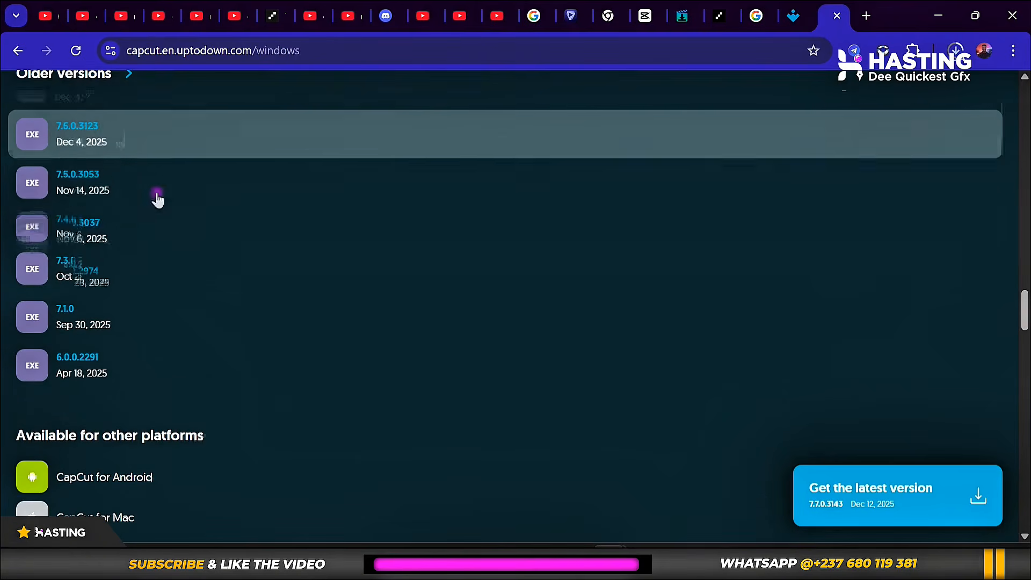
scroll(87, 377, up, 1)
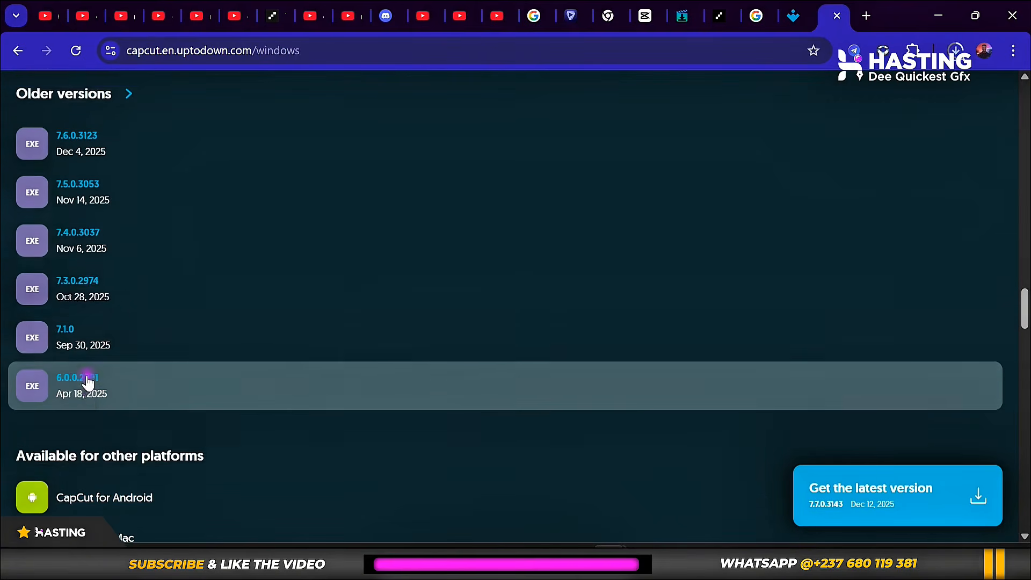
scroll(119, 238, up, 1)
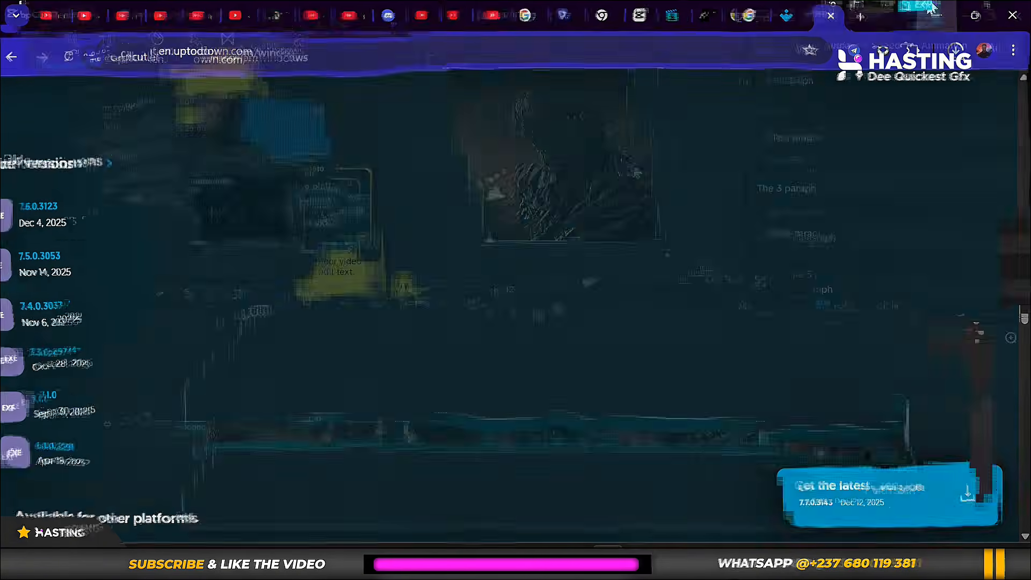